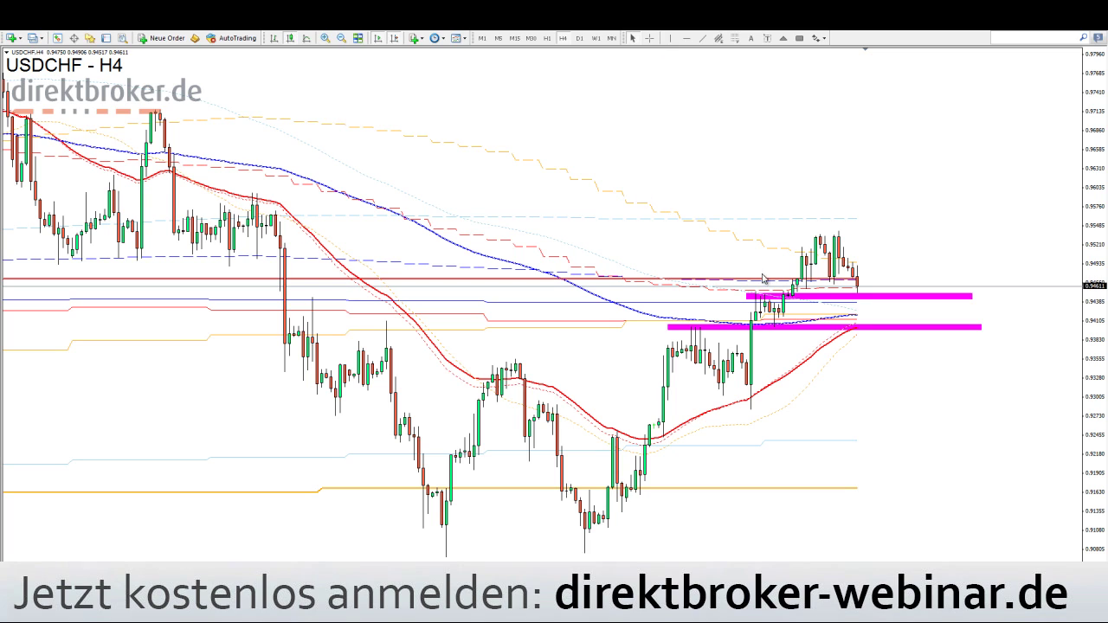
Inspect the price around the recent high on the USDCHF H4 chart with the crosshair
middle_click(736, 345)
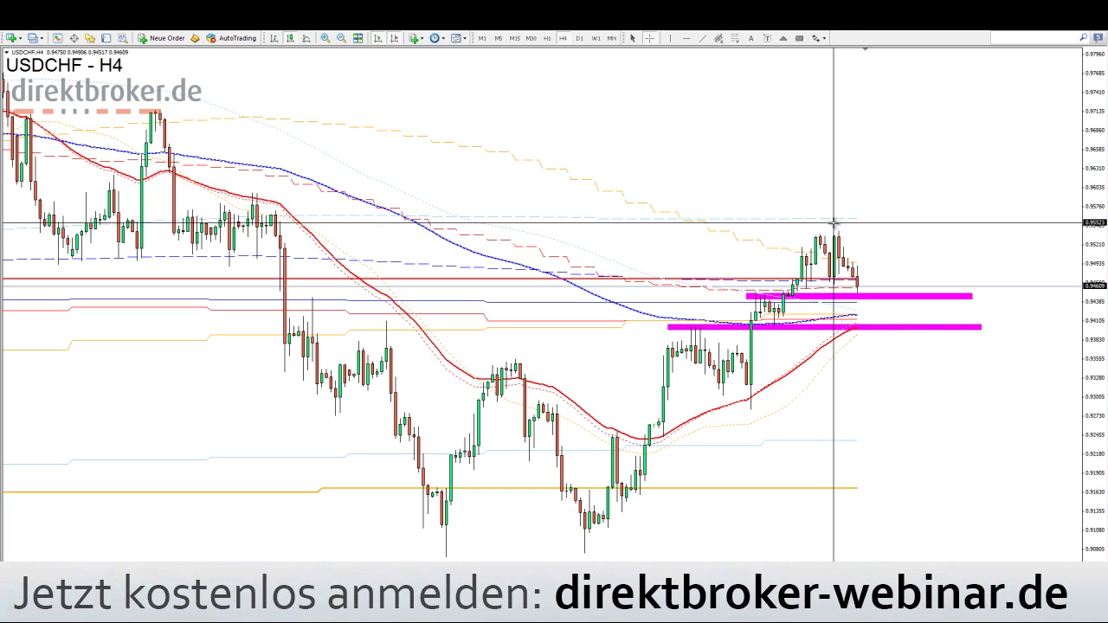
click(844, 228)
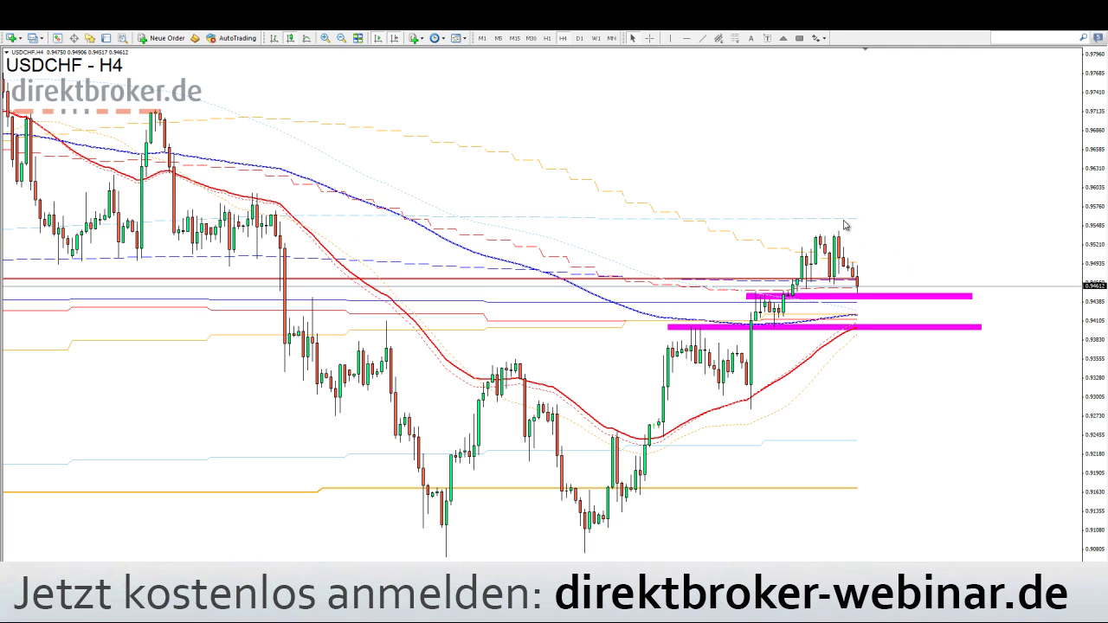
mouse_move(845, 225)
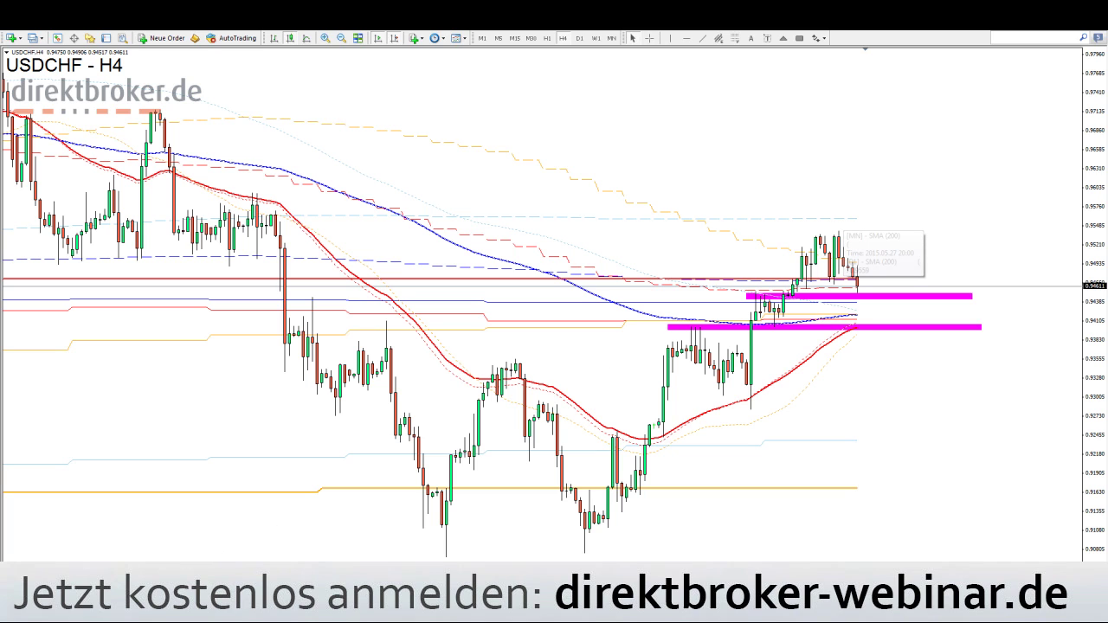
Switch to the GBPUSD H1 chart and check the price around the upper edge of the lowest magenta zone with the crosshair
click(242, 567)
middle_click(849, 452)
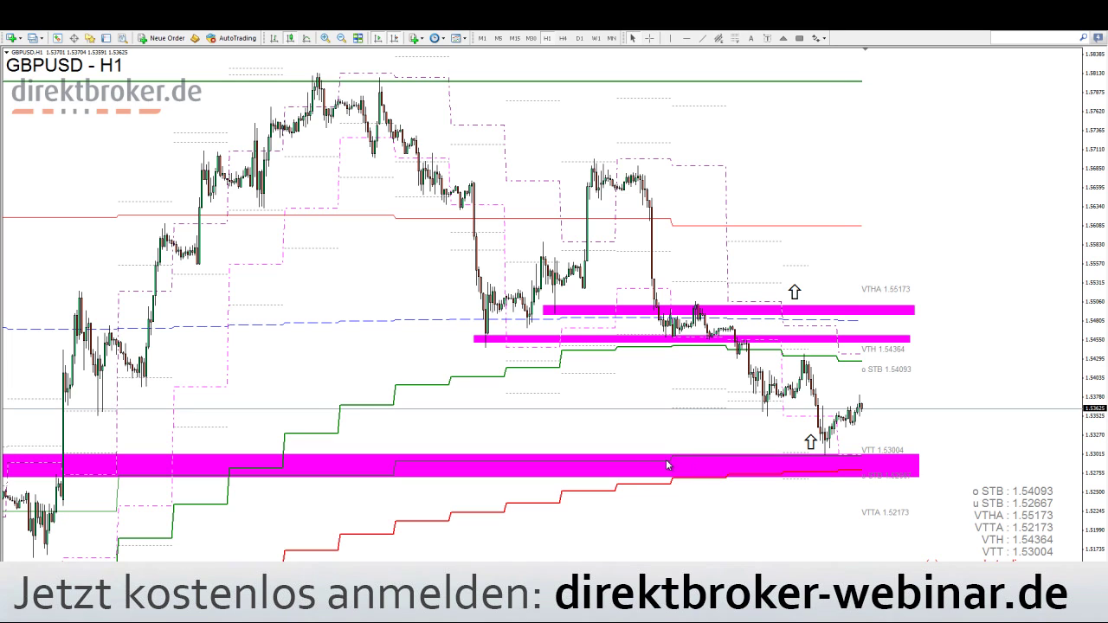
mouse_move(668, 466)
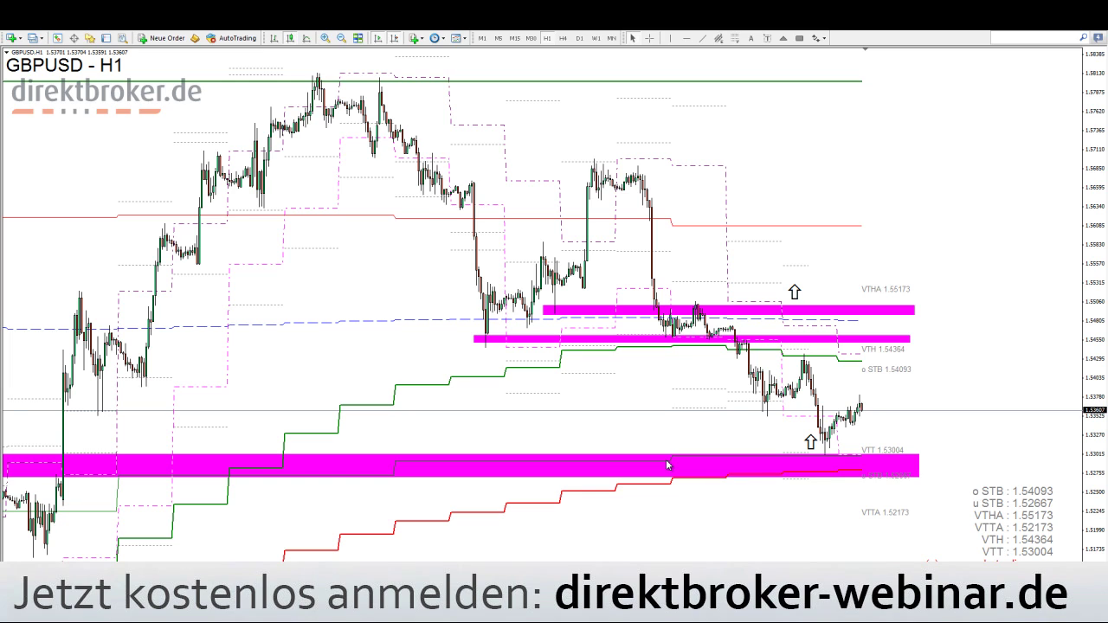
middle_click(838, 454)
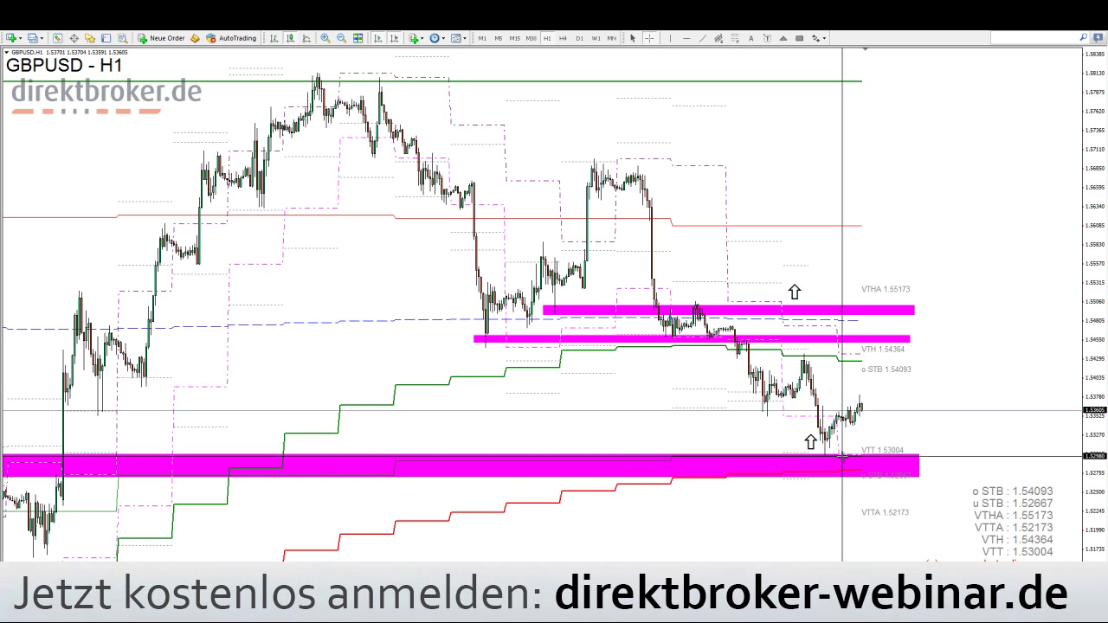
middle_click(788, 425)
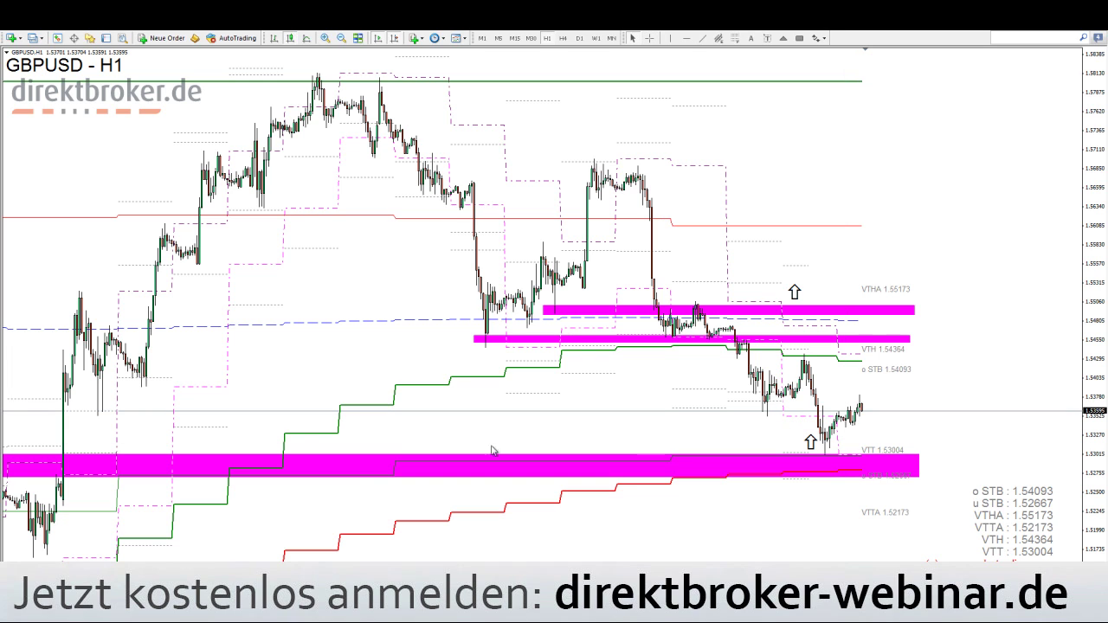
Bring up the EURUSD H4 chart and check the price at the latest candles with the crosshair
click(95, 571)
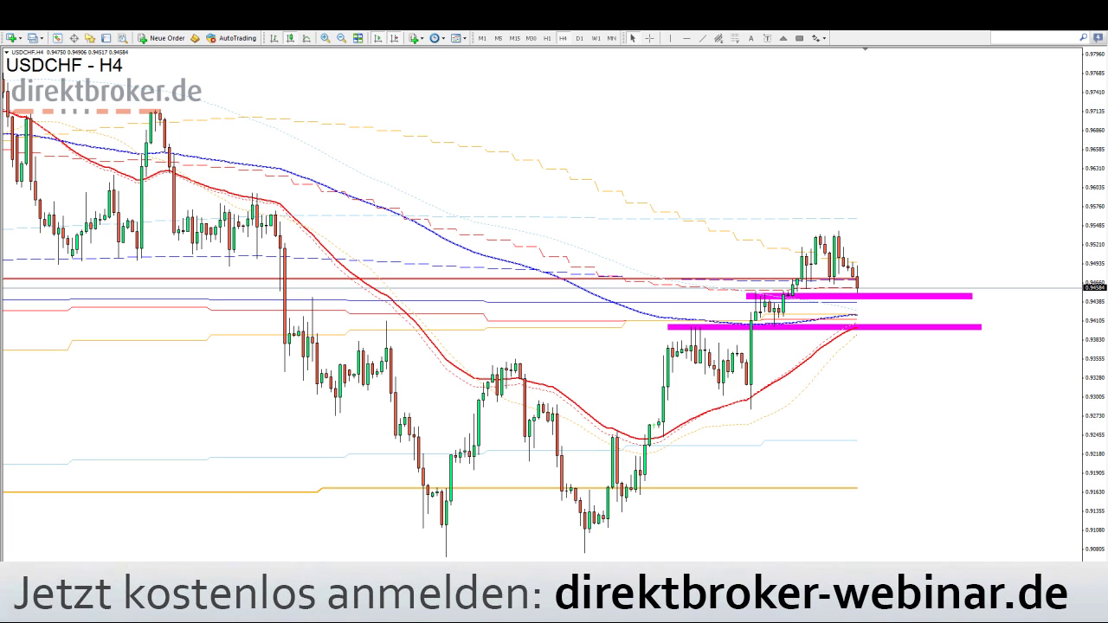
click(79, 564)
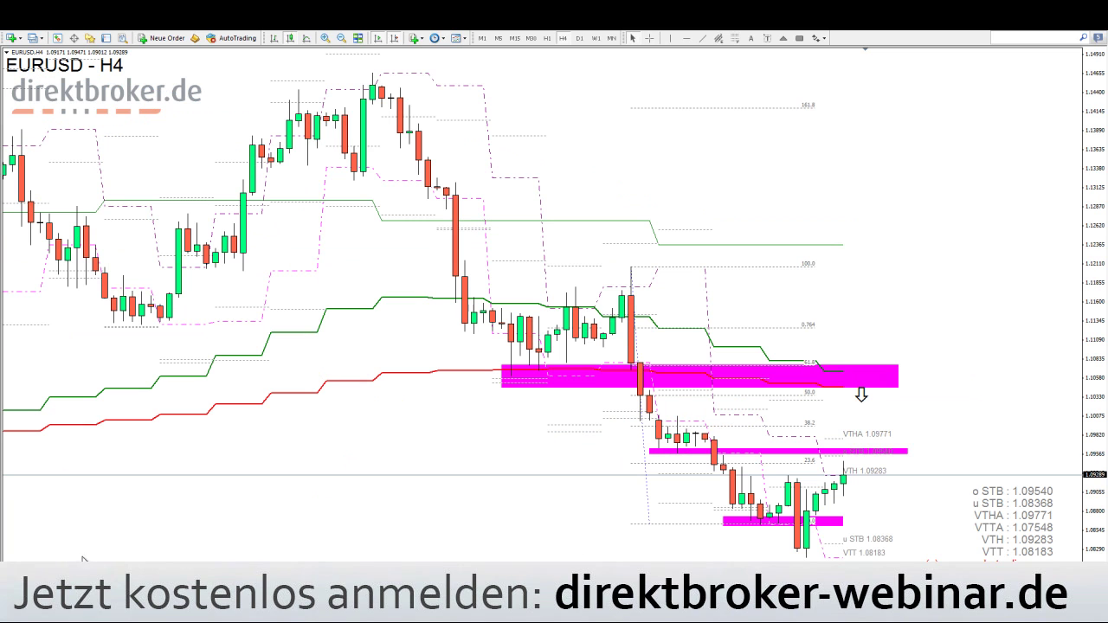
middle_click(680, 453)
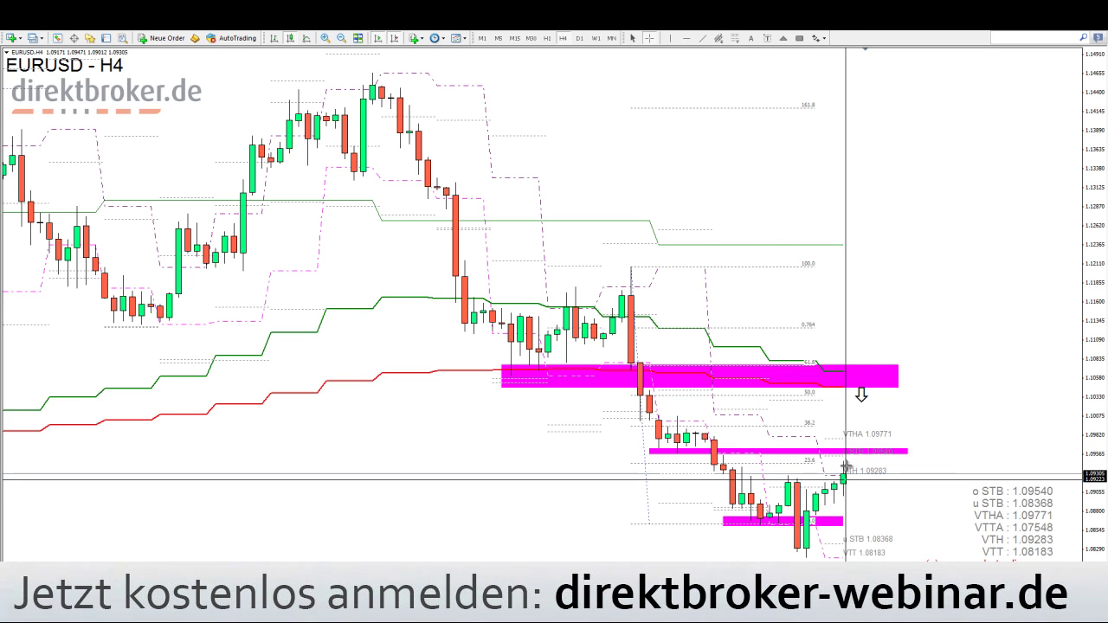
click(845, 492)
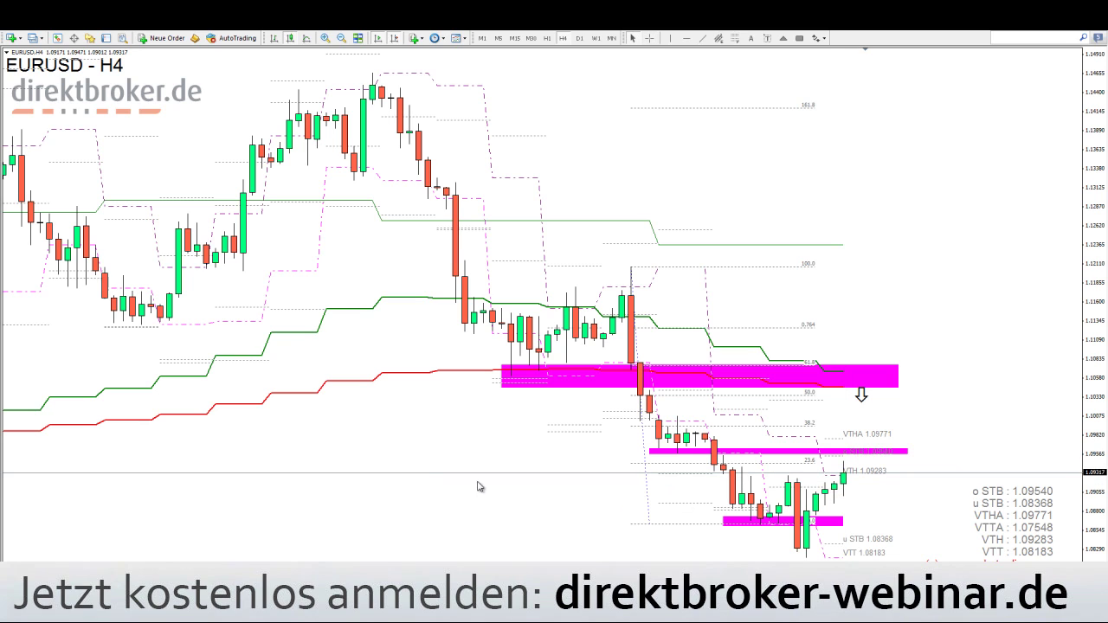
Return to the USDCHF H4 chart and draw a rising trendline from the lowest low at about 0.907 along the higher low to about 0.959
key(ctrl+F6)
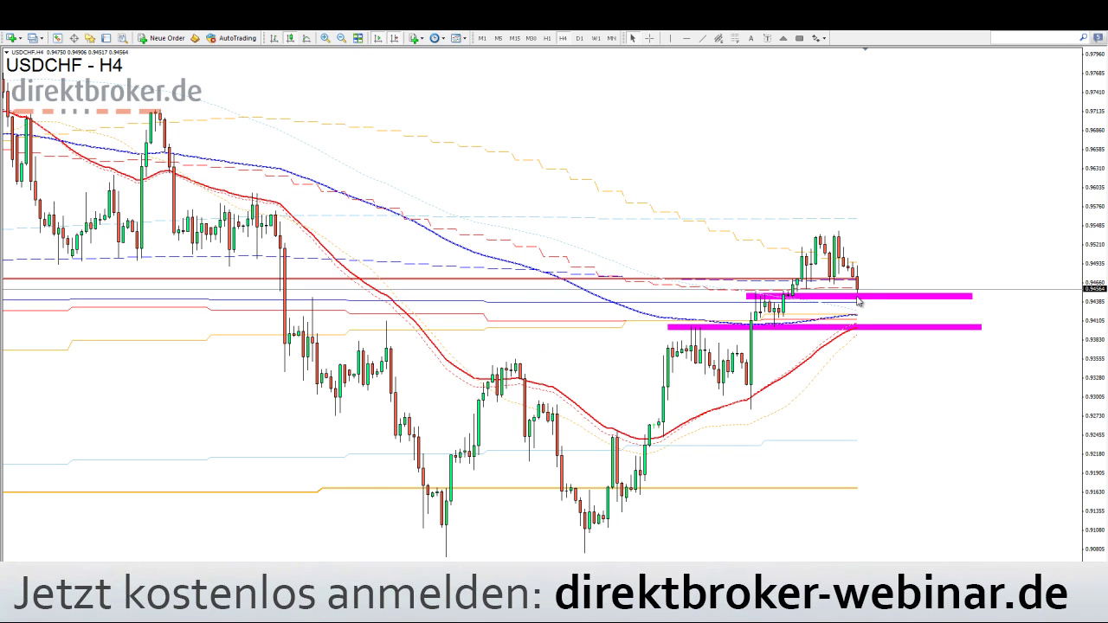
middle_click(868, 303)
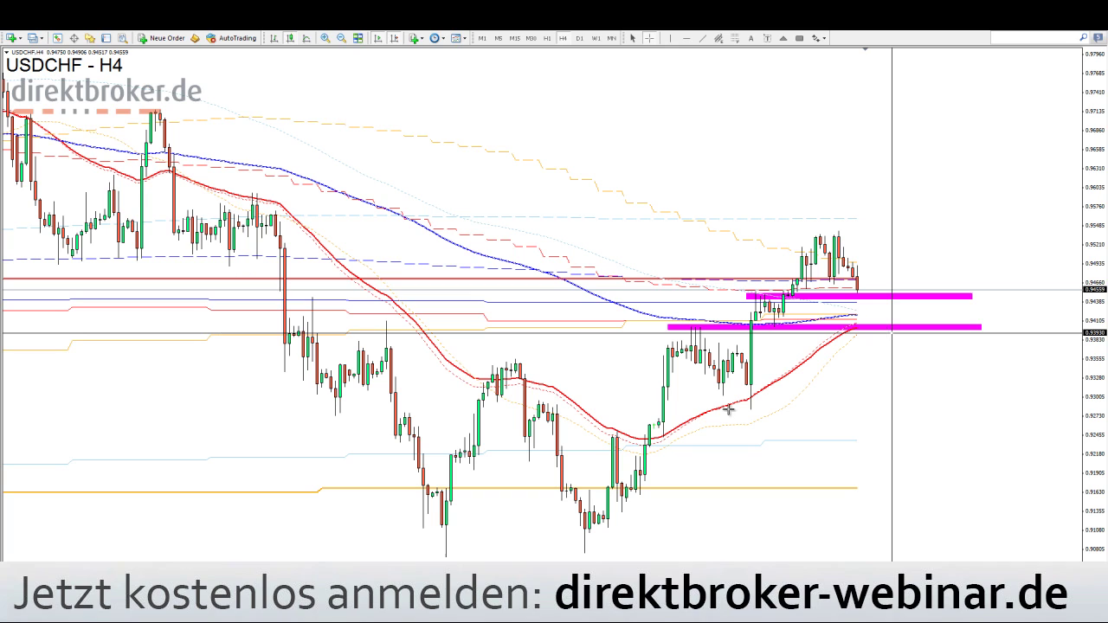
click(701, 39)
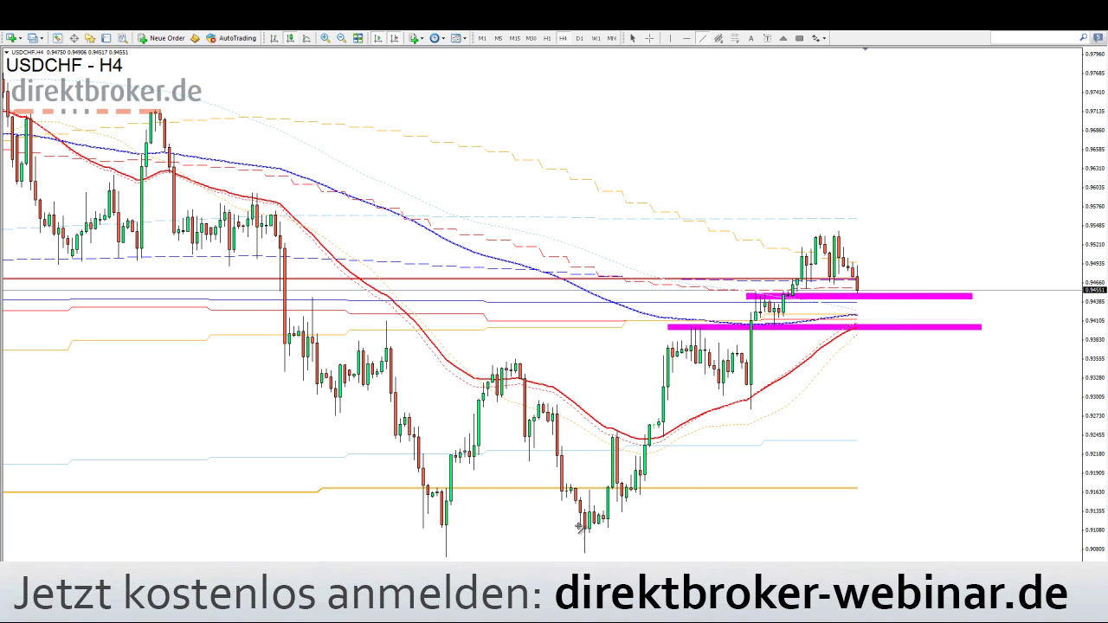
drag(585, 554, 995, 198)
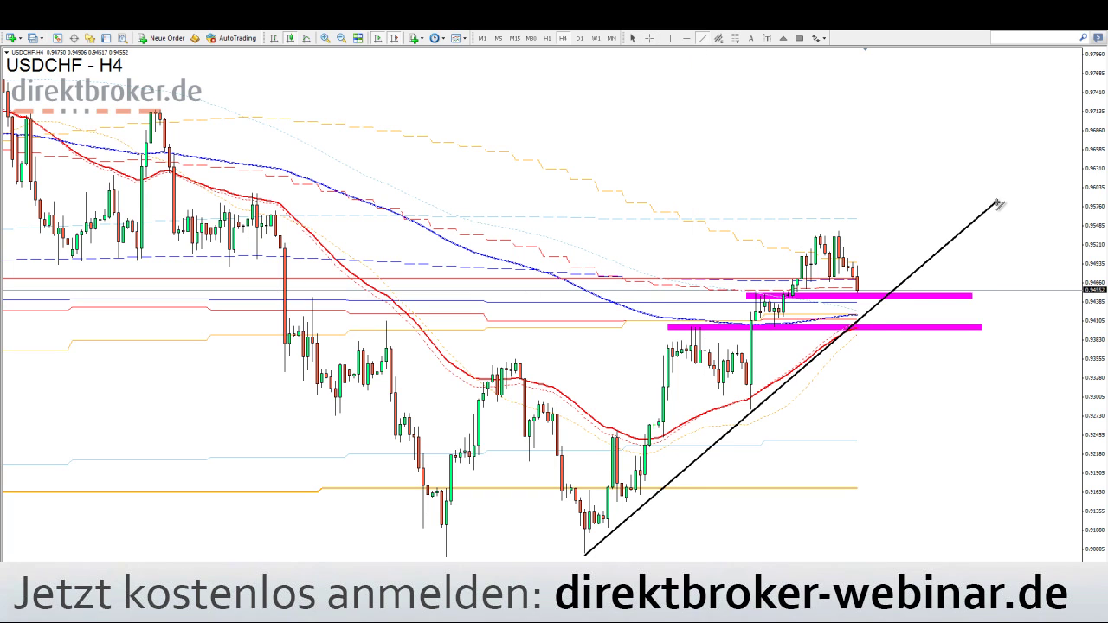
Place a down arrow on the USDCHF chart just below the lower magenta level, near the trendline and the latest candle
middle_click(860, 310)
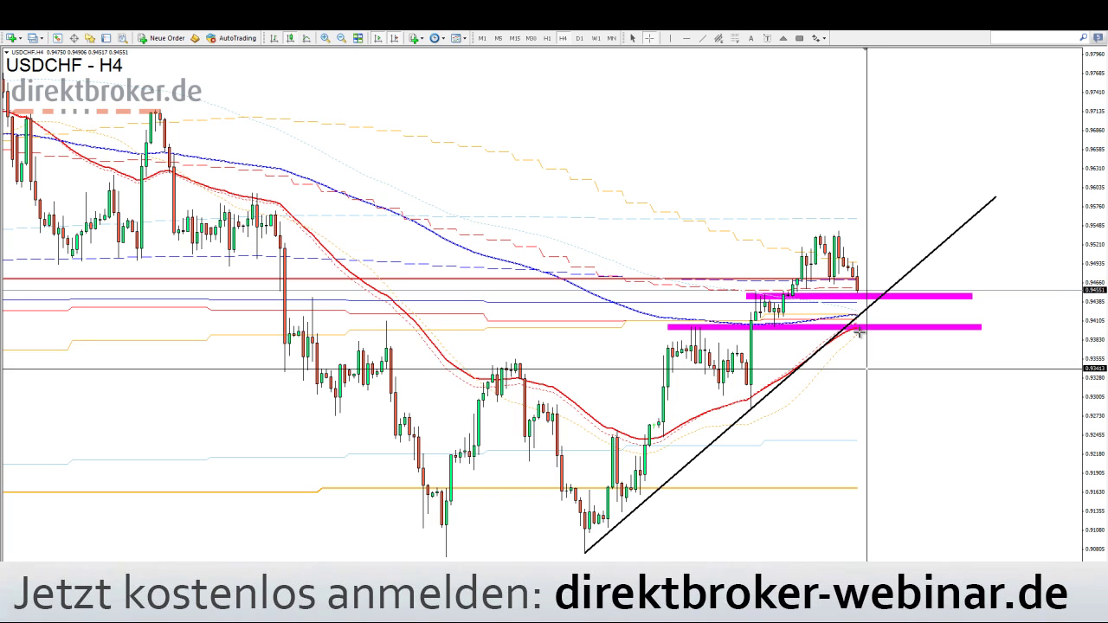
click(817, 38)
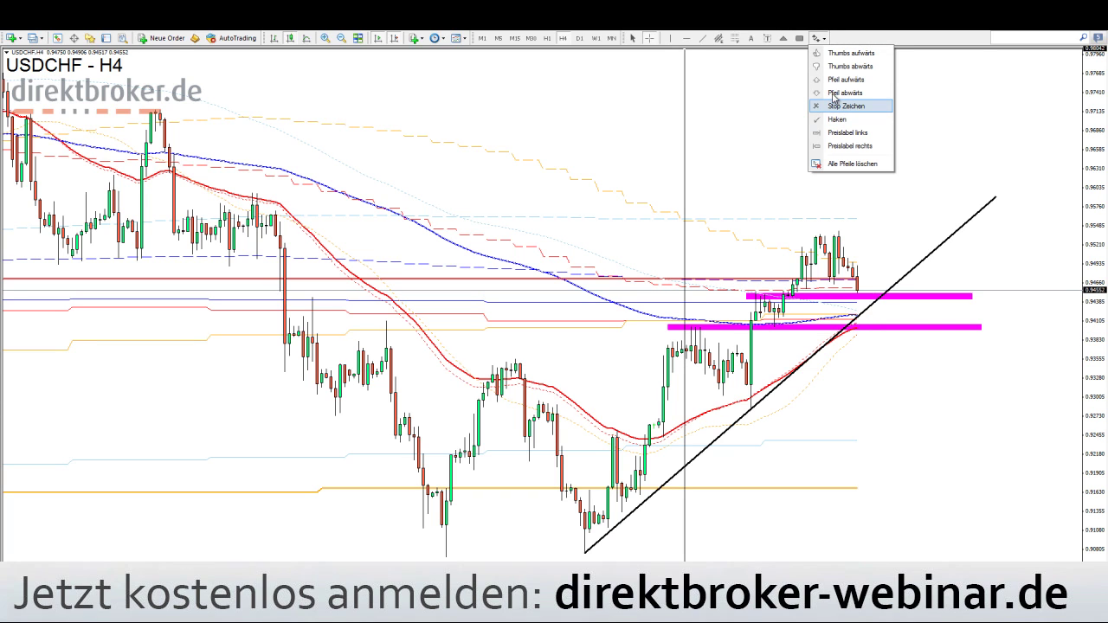
click(835, 93)
click(865, 340)
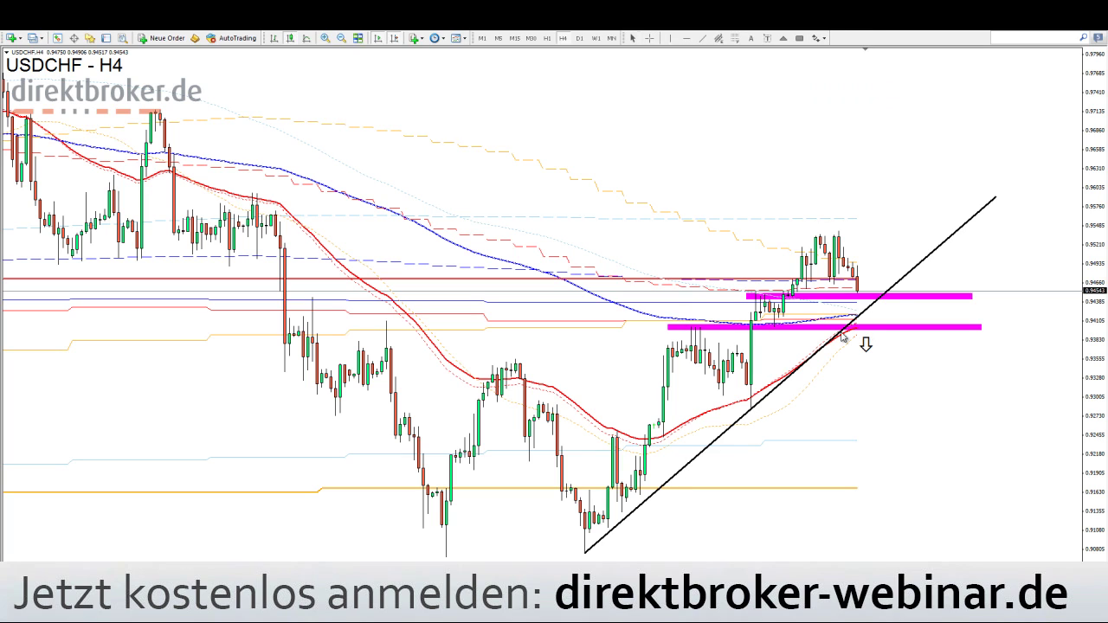
Place an up arrow at the upper magenta level below the latest USDCHF candle and check that area with the crosshair
click(827, 40)
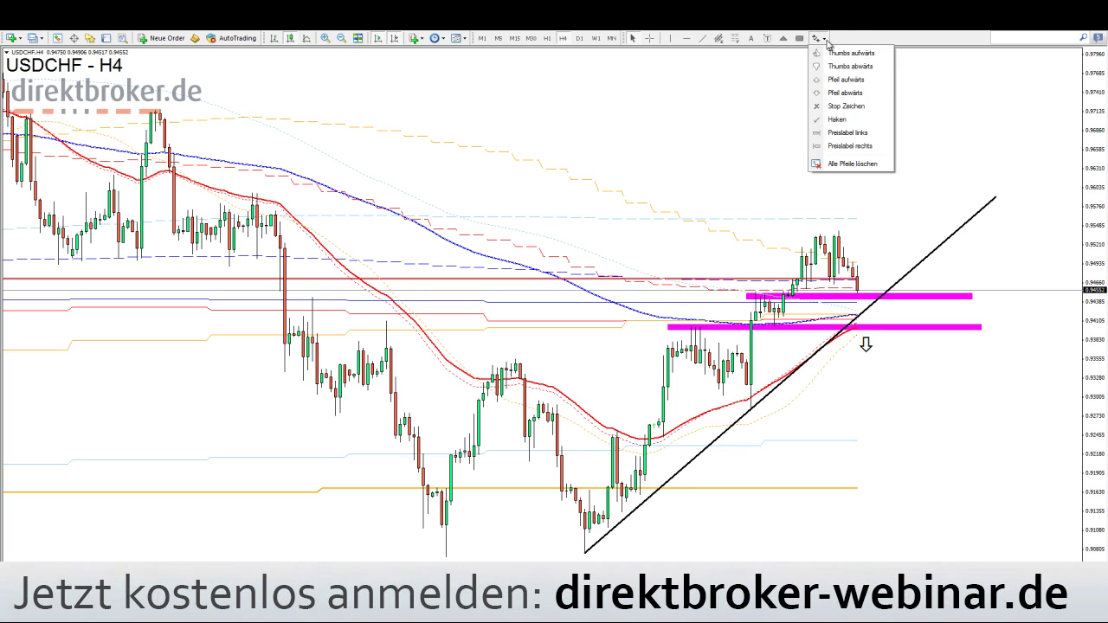
click(833, 88)
click(857, 296)
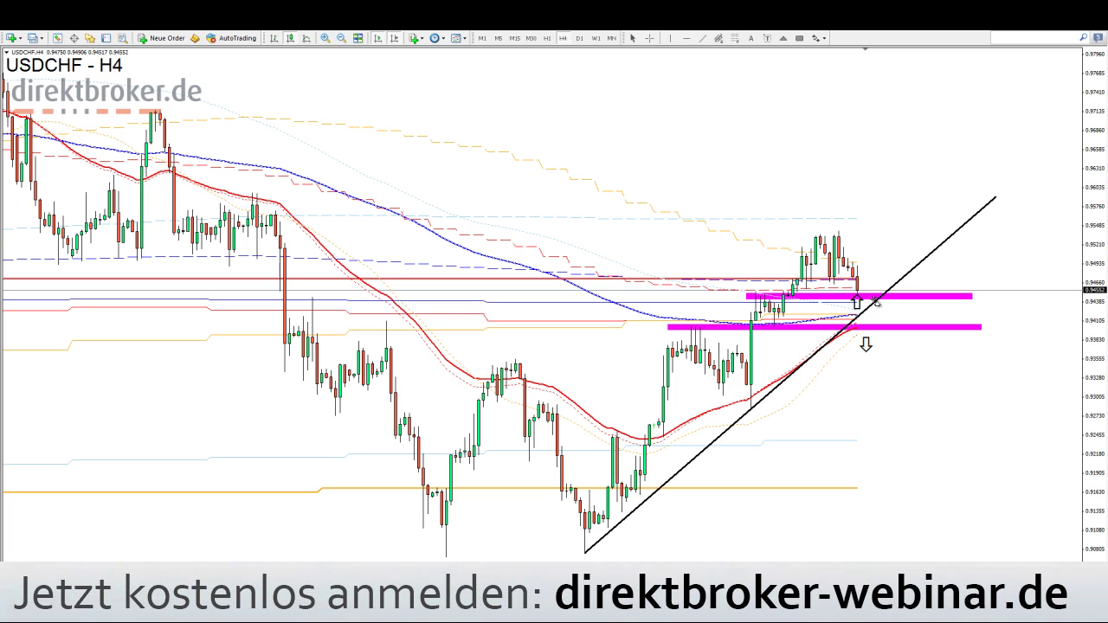
middle_click(874, 303)
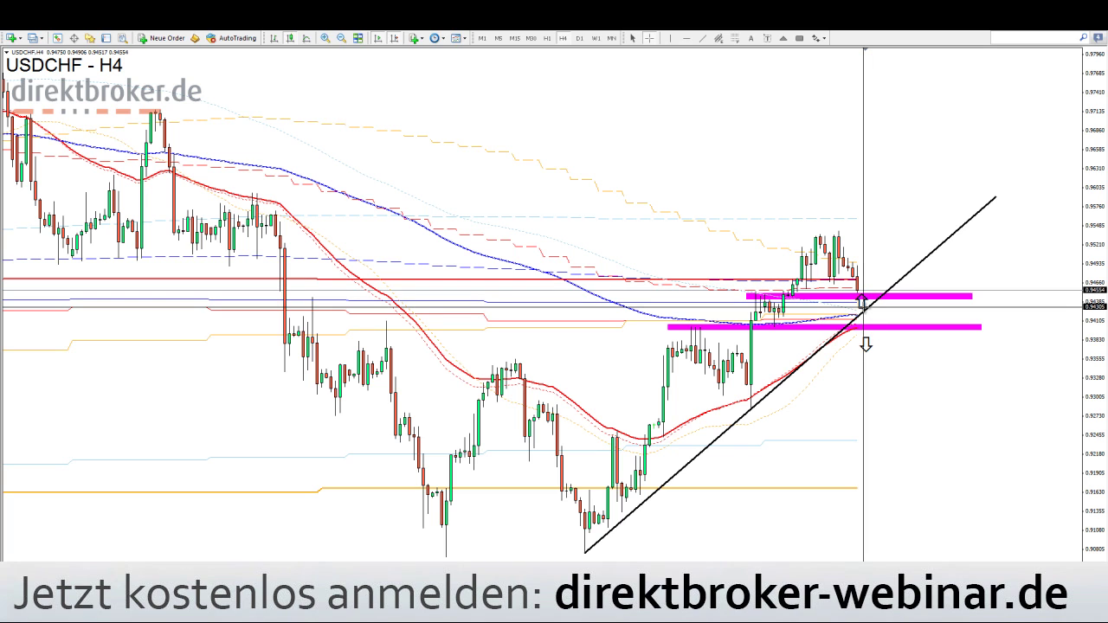
middle_click(626, 336)
Switch to the EURUSD H4 chart and draw a falling trendline from the highest high across the later lower high, extending beyond the latest candle
click(154, 567)
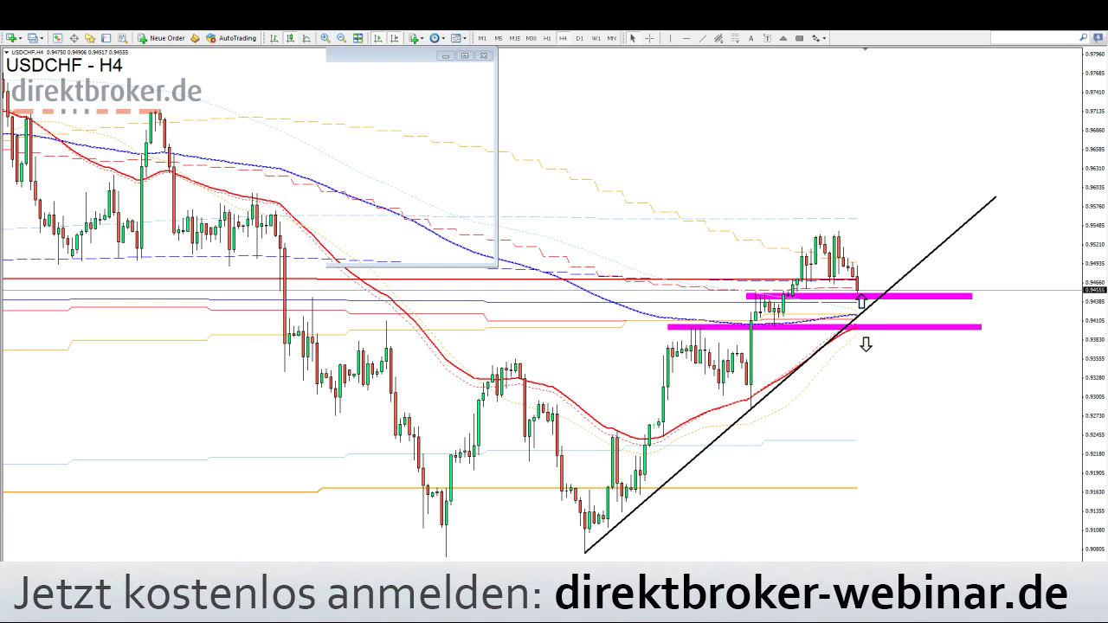
click(702, 38)
drag(372, 73, 1002, 536)
Compress the EURUSD price scale and check with the crosshair where the falling trendline passes above the latest candles
middle_click(858, 445)
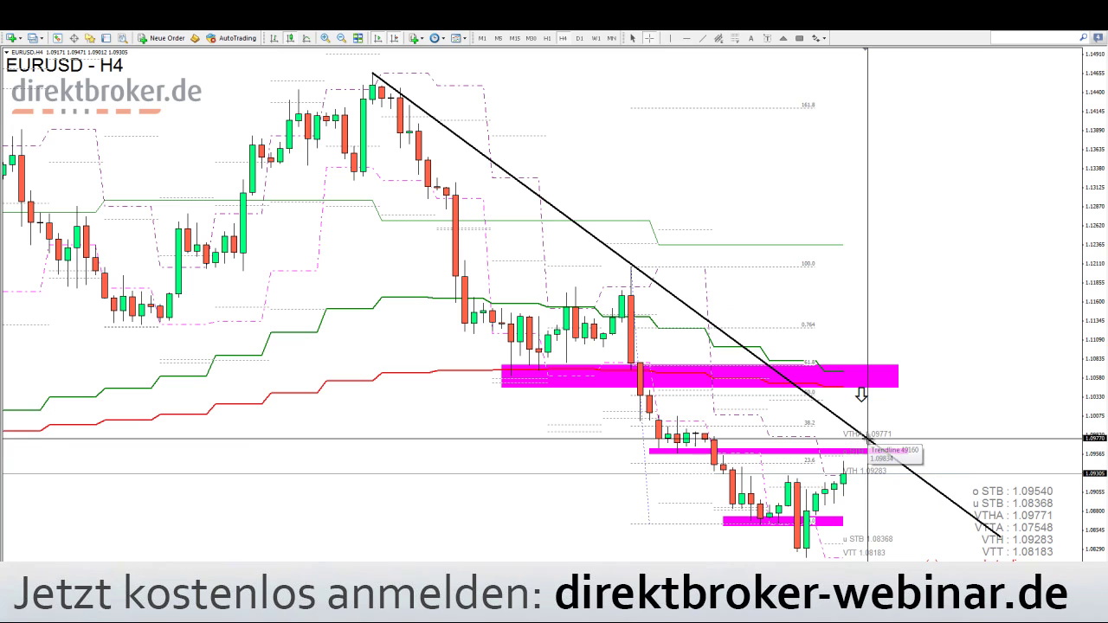
middle_click(857, 436)
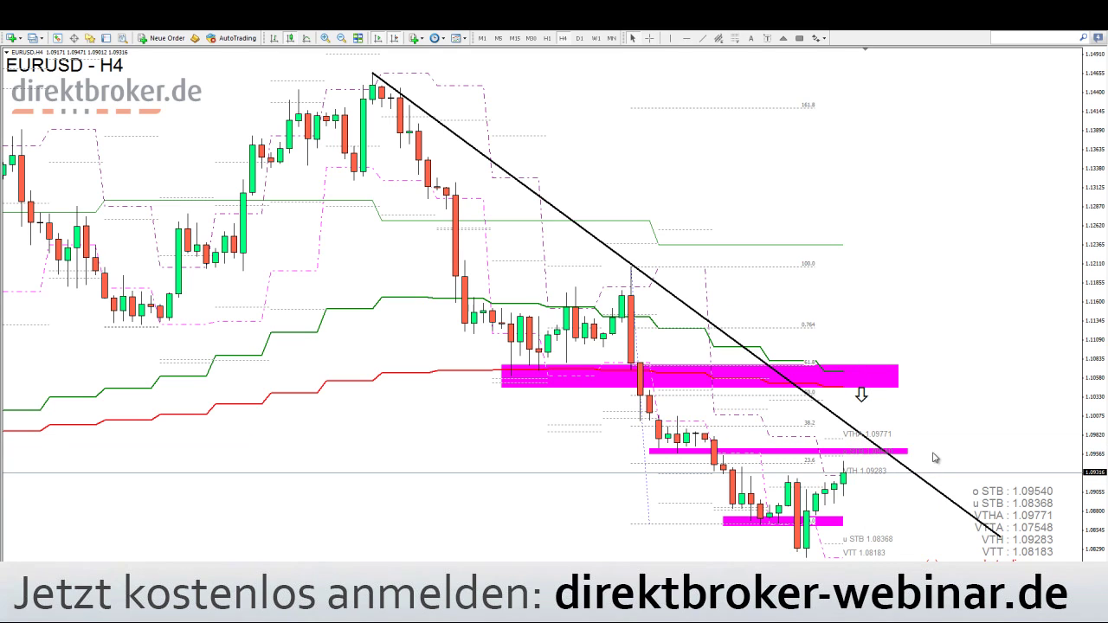
middle_click(858, 431)
drag(1095, 357, 1095, 390)
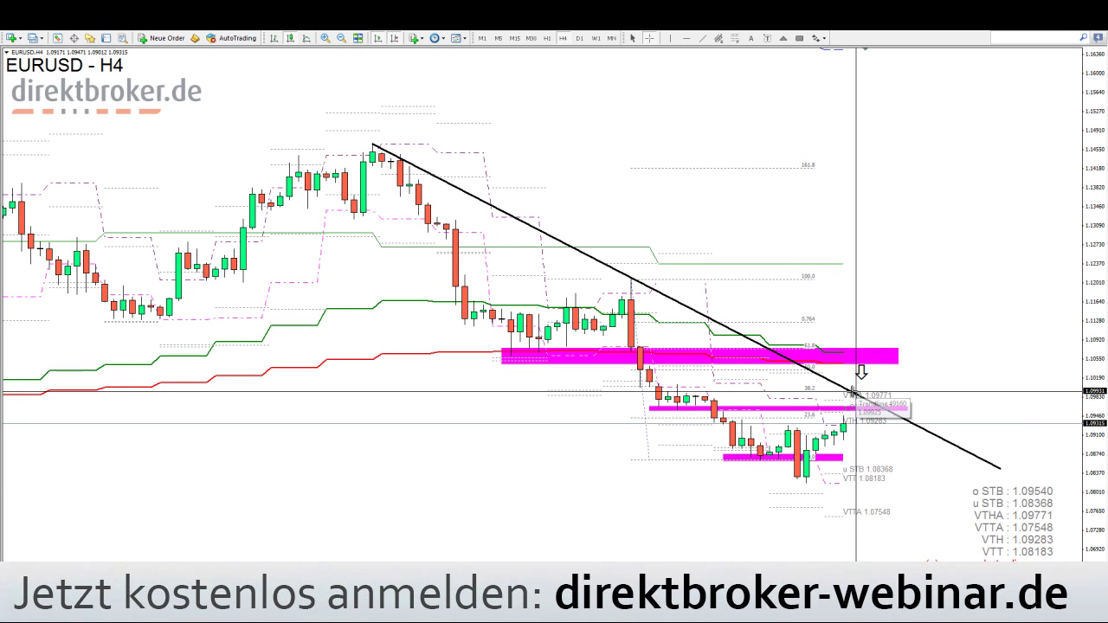
middle_click(852, 392)
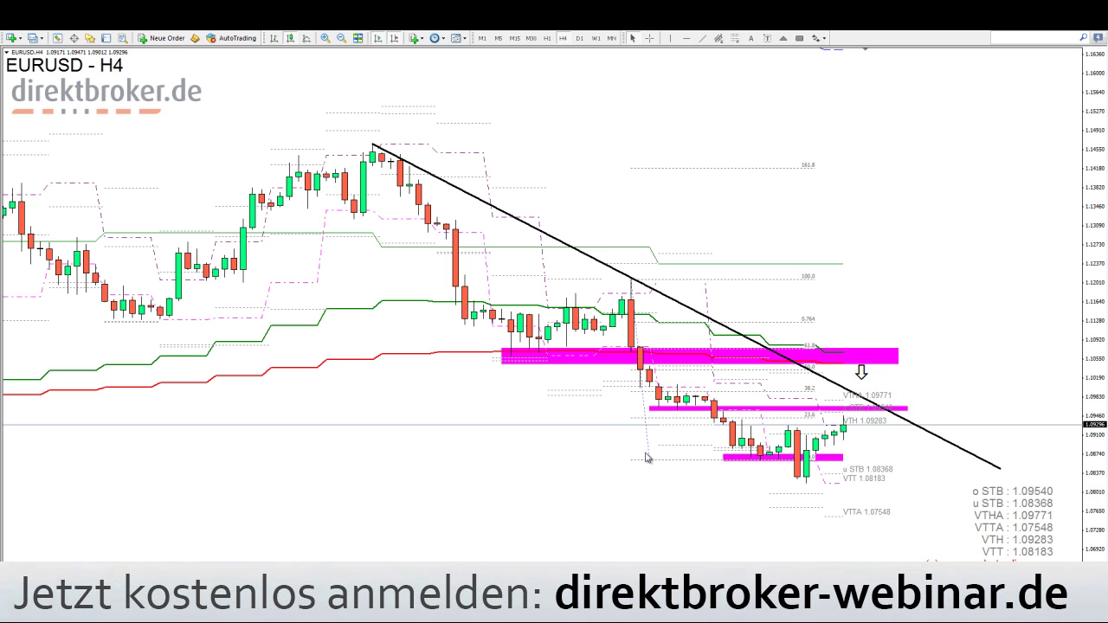
Switch to the GBPUSD H1 chart and measure the price move from the recent low up to the latest candles
click(164, 568)
middle_click(825, 451)
drag(825, 451, 853, 402)
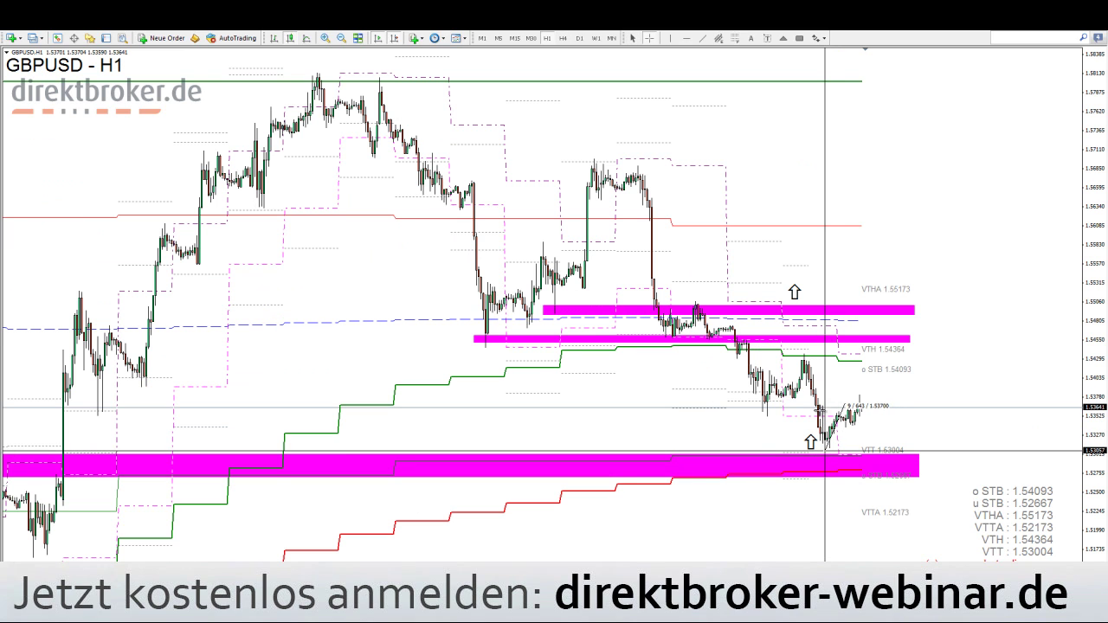
click(810, 440)
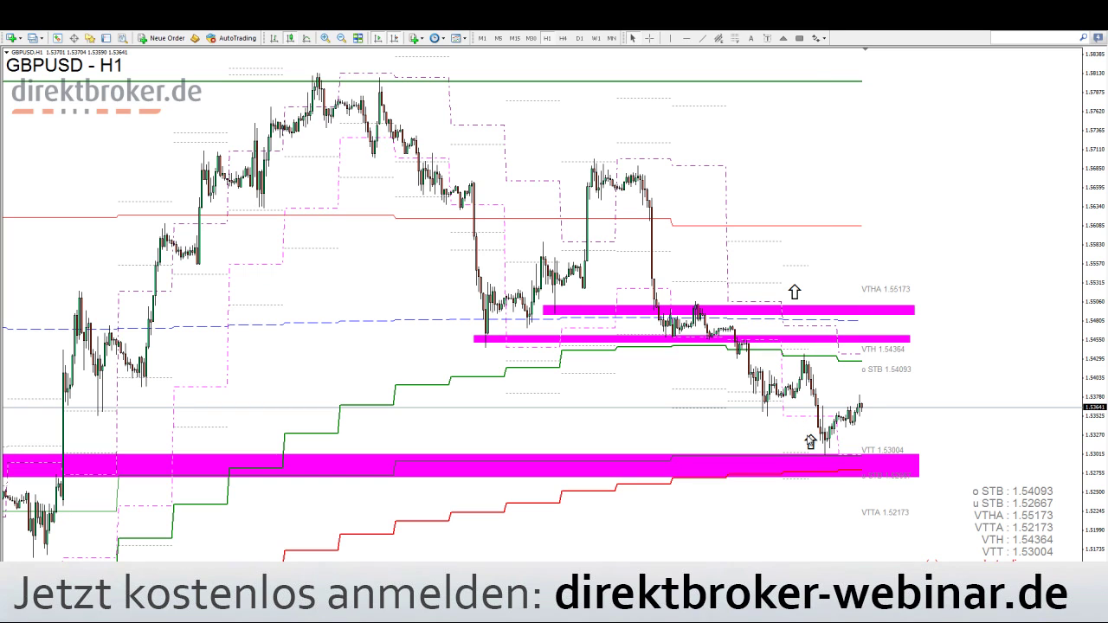
double_click(810, 440)
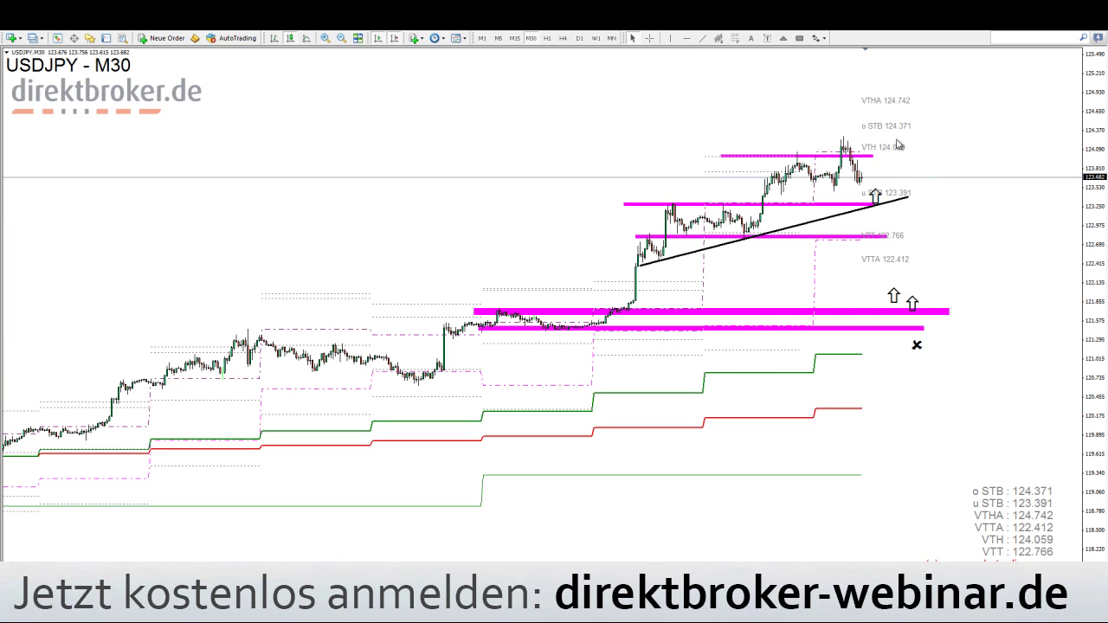
View the USDJPY chart in the H4 and H1 timeframes and check the up arrow at the rising trendline
click(563, 39)
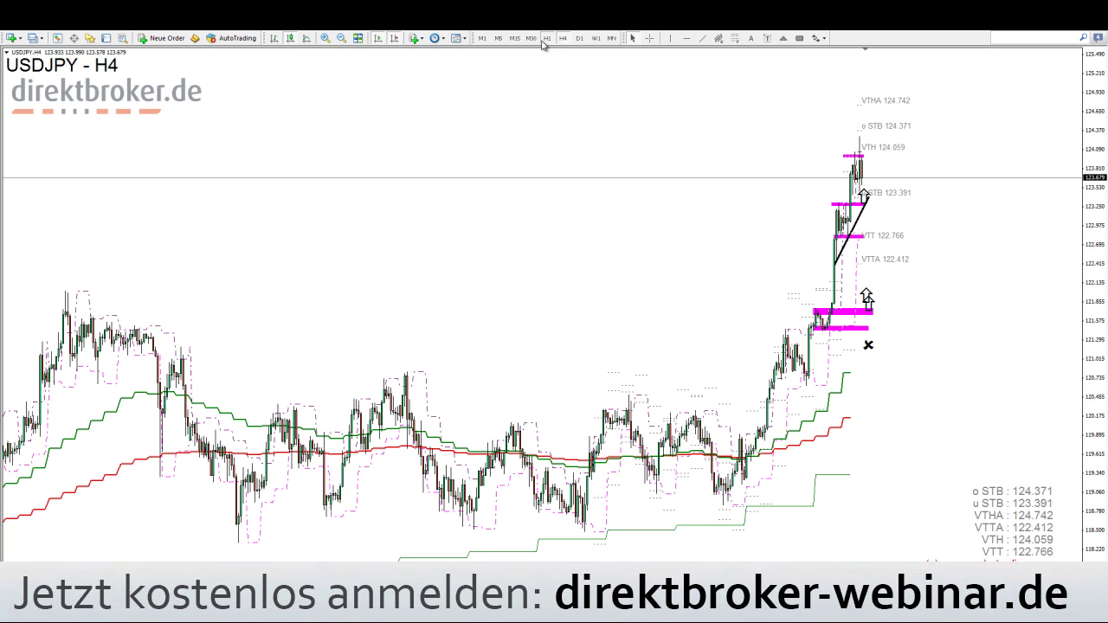
click(547, 39)
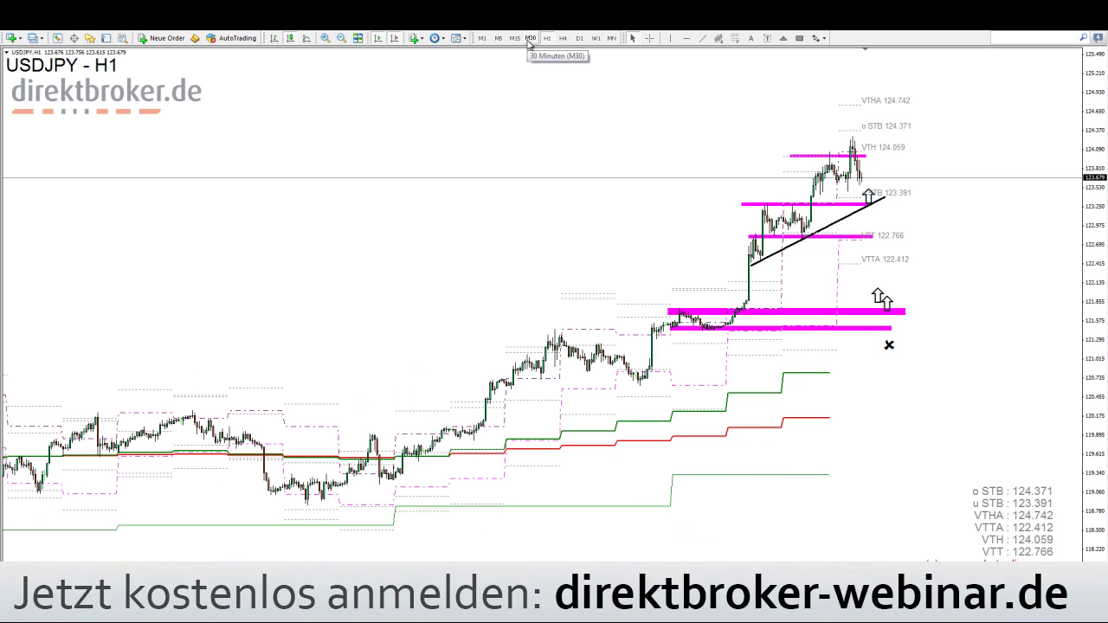
middle_click(872, 200)
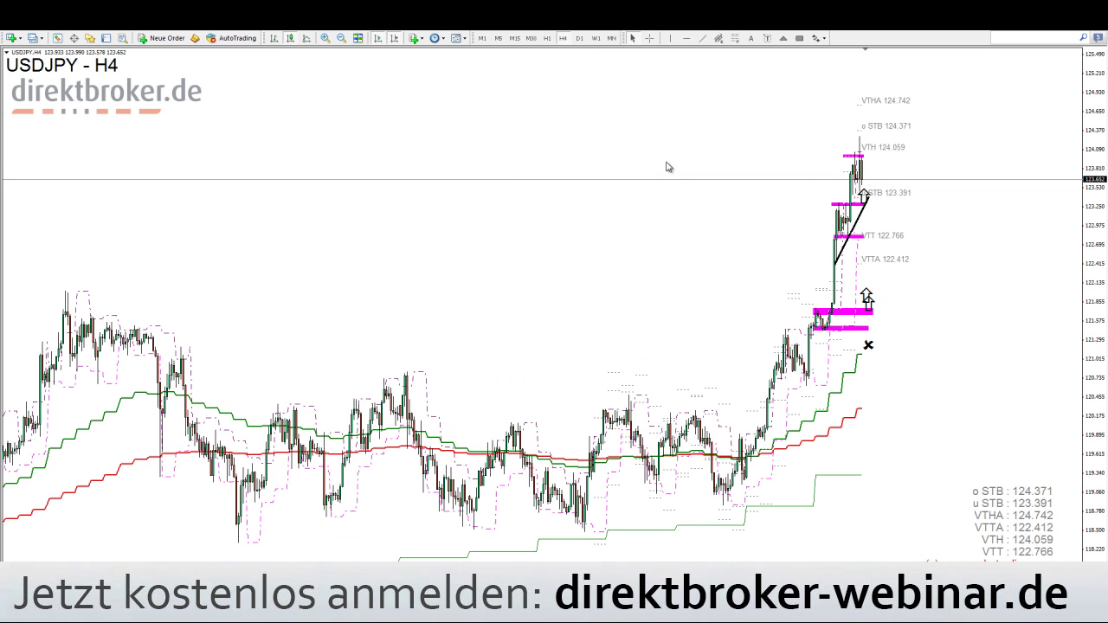
Apply the saved template listed directly after 001_baender to the USDJPY chart and set its timeframe to D1
right_click(638, 114)
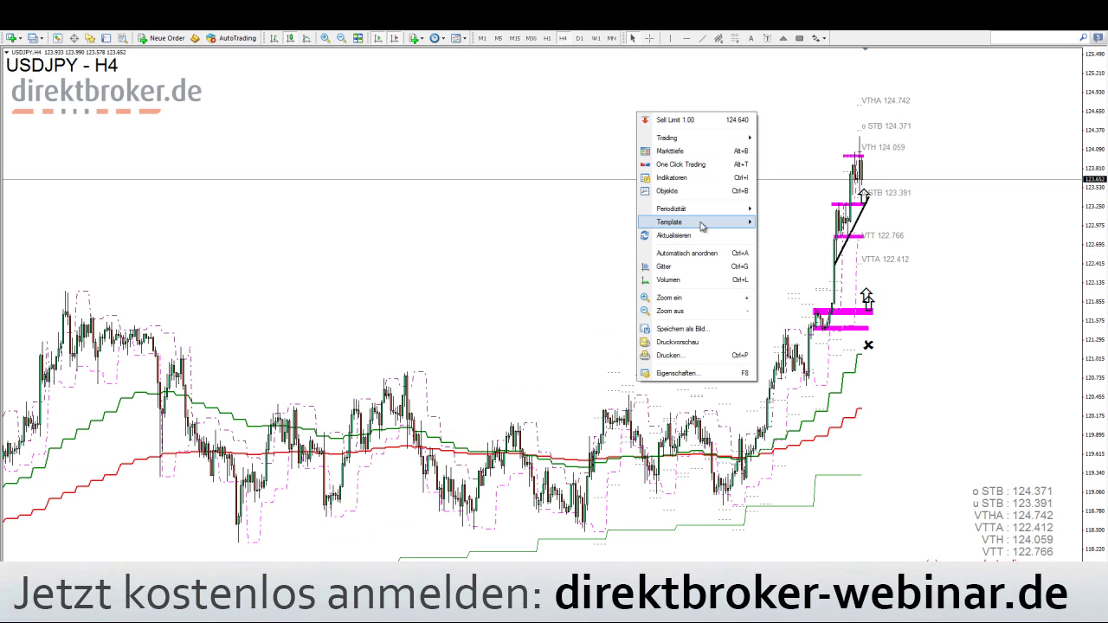
mouse_move(702, 226)
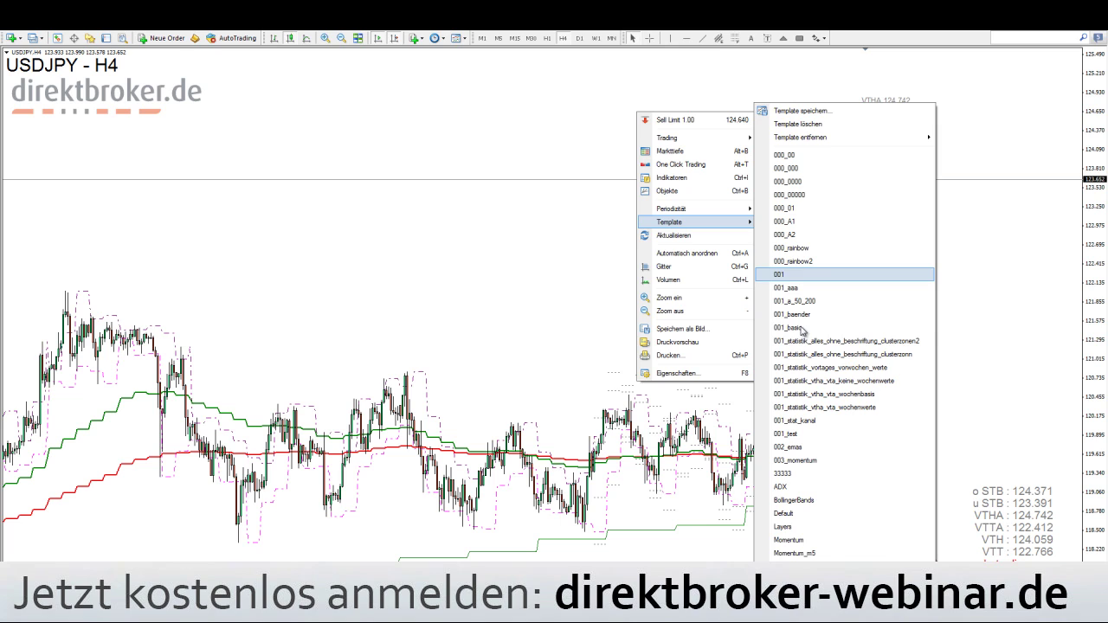
click(801, 329)
click(580, 39)
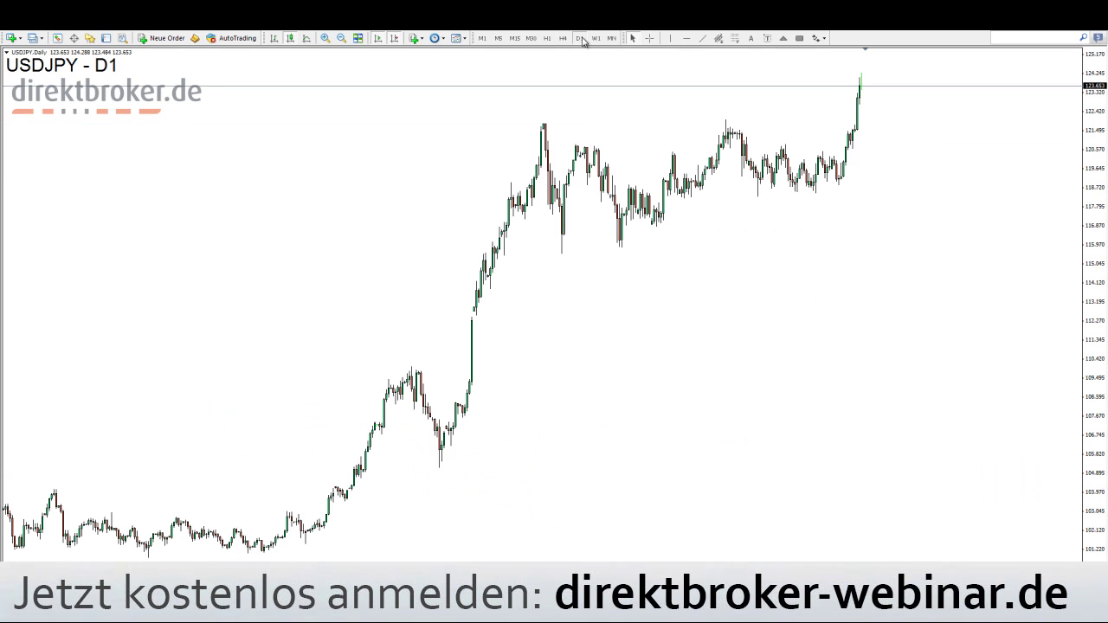
Mark the former highs on USDJPY D1 with a horizontal line at about 121.79 and a magenta rectangle, then measure down from the latest candle
click(779, 126)
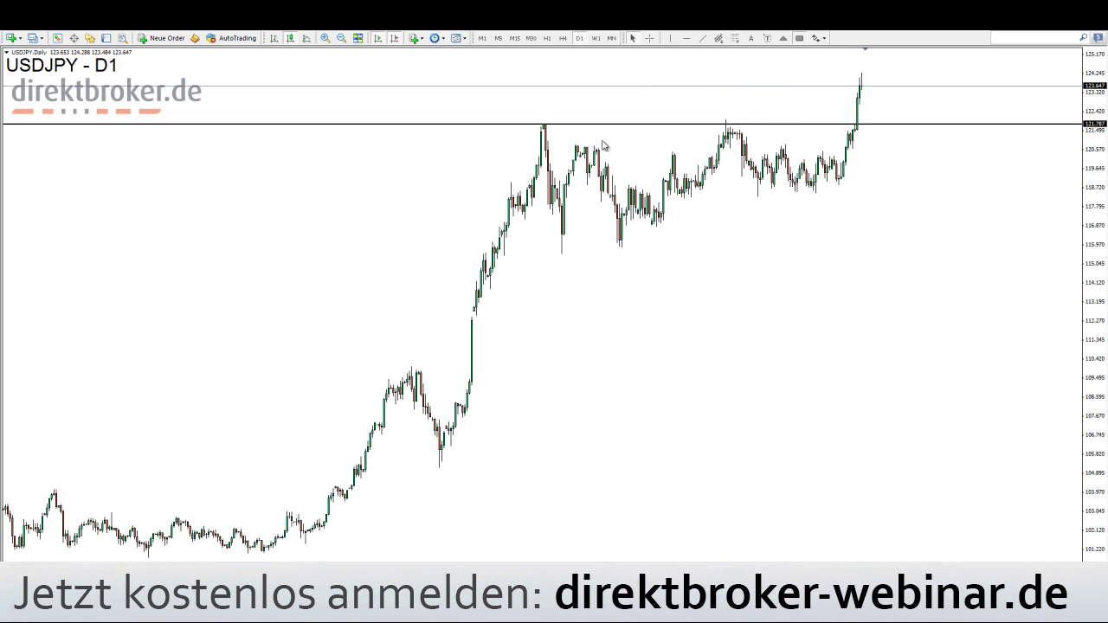
drag(940, 135, 971, 136)
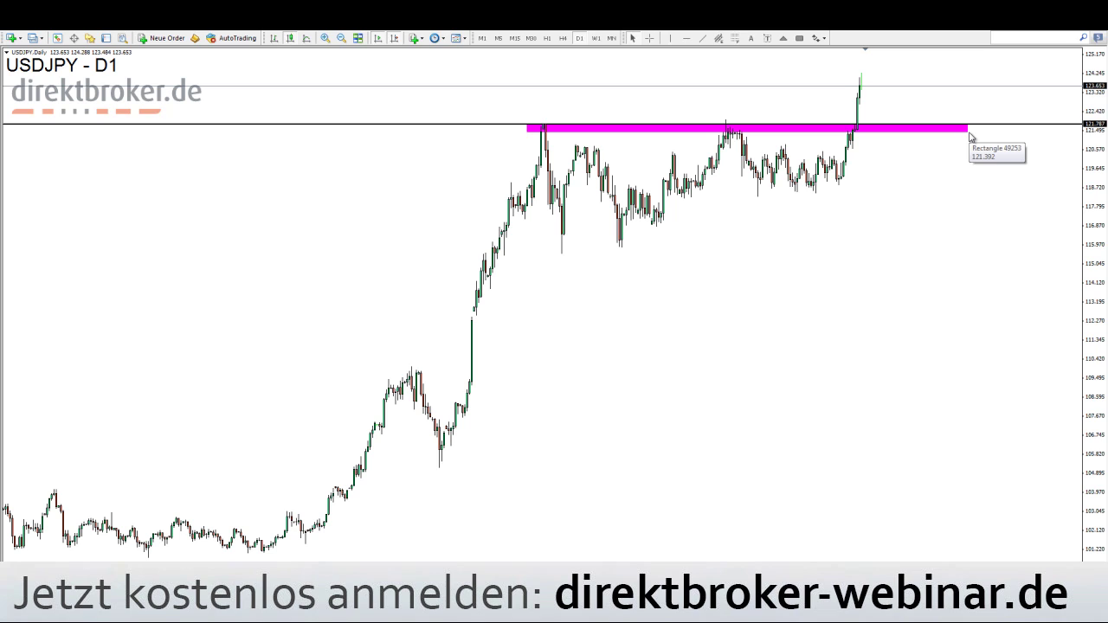
middle_click(855, 129)
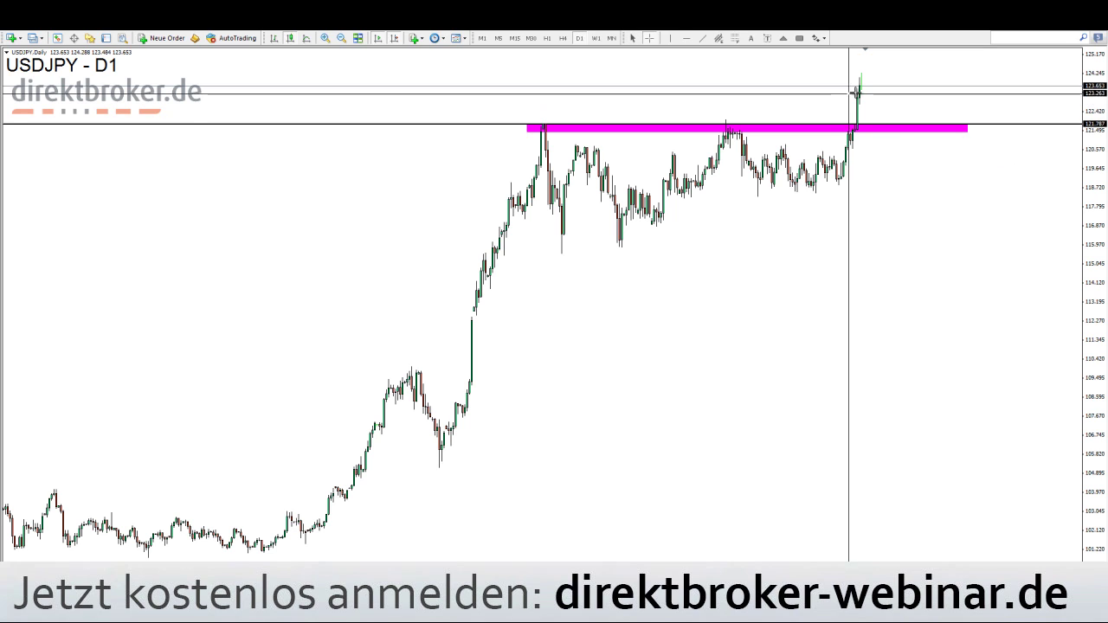
drag(861, 85, 878, 131)
middle_click(872, 125)
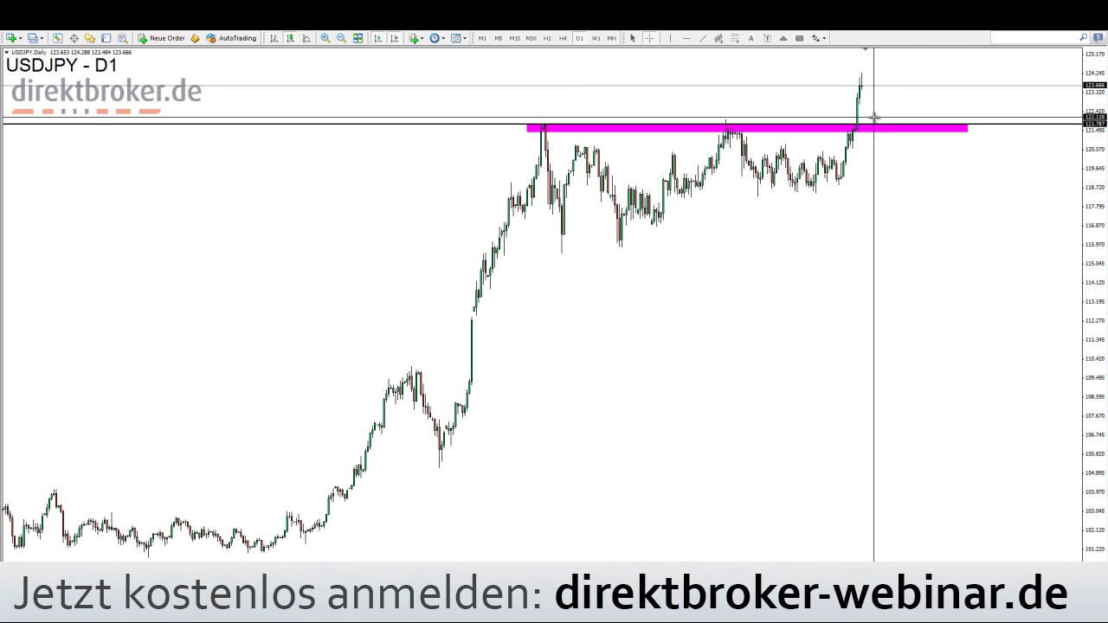
Switch to the USDCAD D1 chart and mark where the latest candles meet the rising trendline with a small magenta rectangle
click(233, 567)
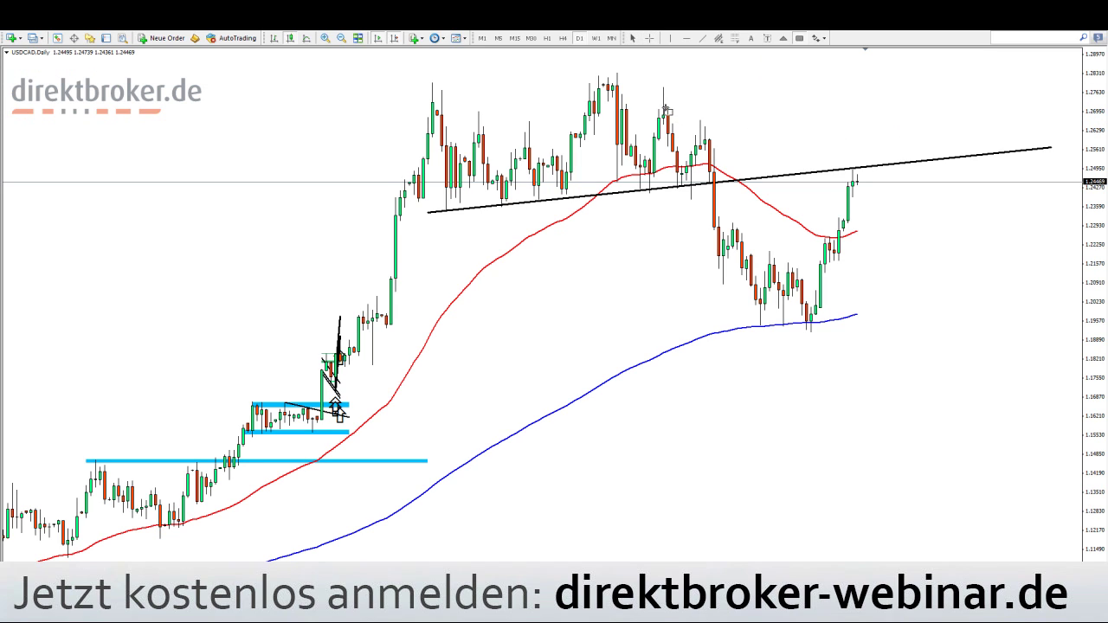
click(735, 40)
click(799, 38)
click(879, 177)
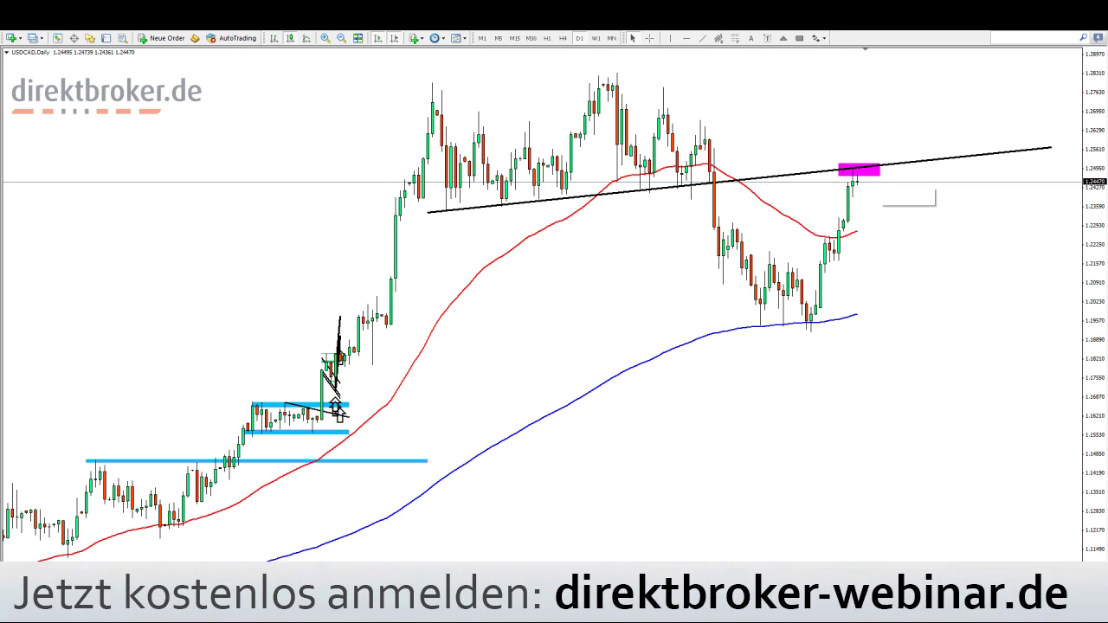
View the EURUSD H4 chart and check the latest candle below the falling trendline with the crosshair
key(ctrl+Tab)
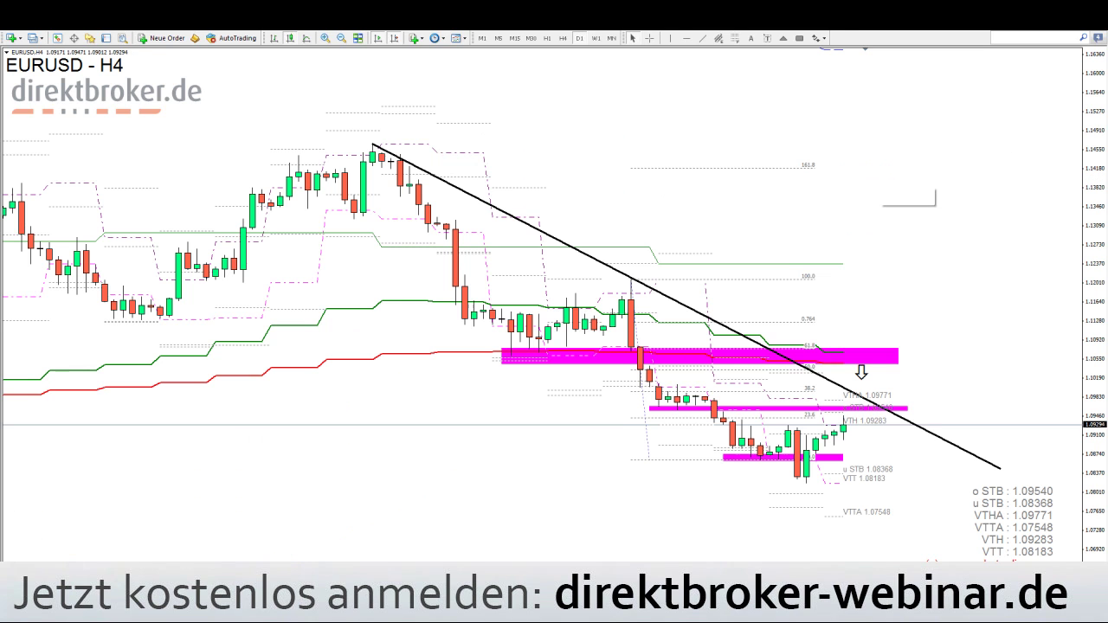
middle_click(844, 430)
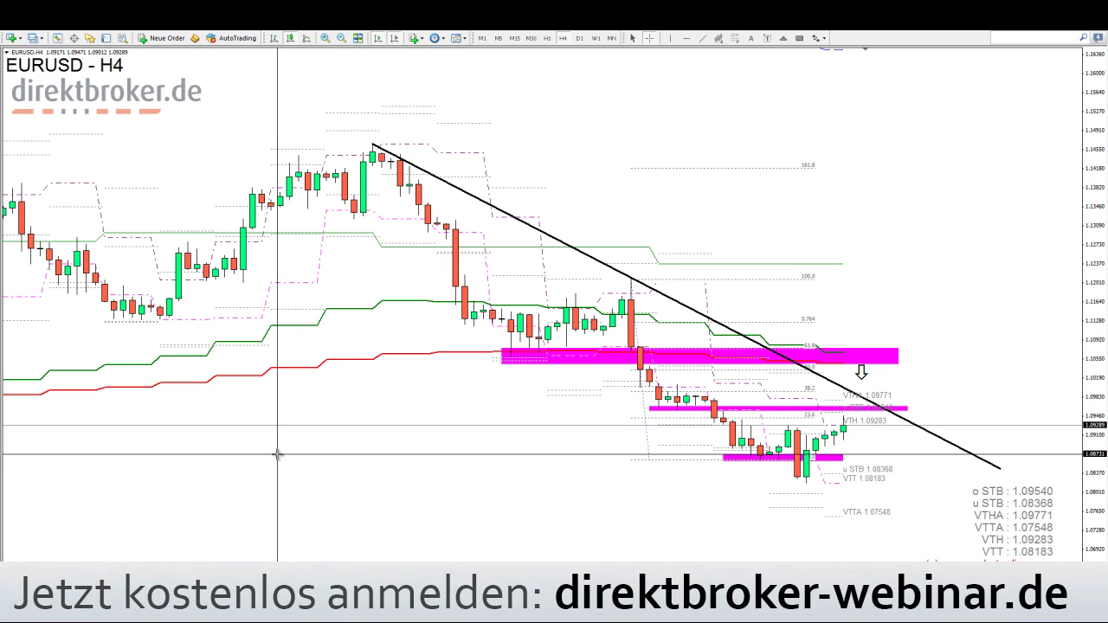
Switch to the NZDUSD D1 chart and fill the support area between the two horizontal lines with a magenta rectangle extending past the latest candles
click(344, 606)
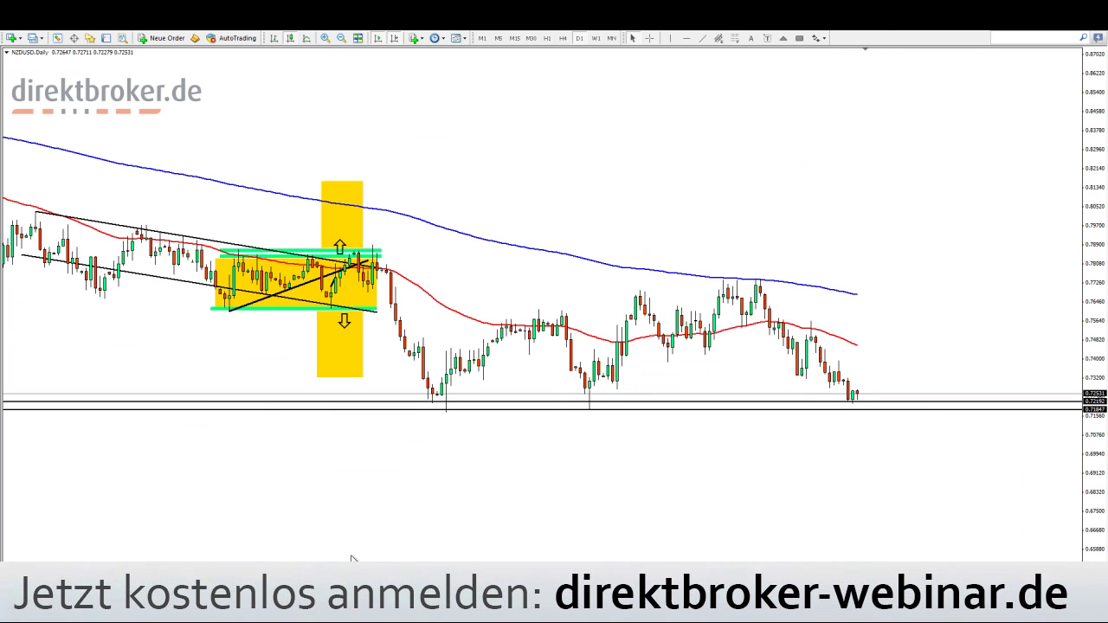
drag(1104, 263, 1063, 113)
middle_click(834, 365)
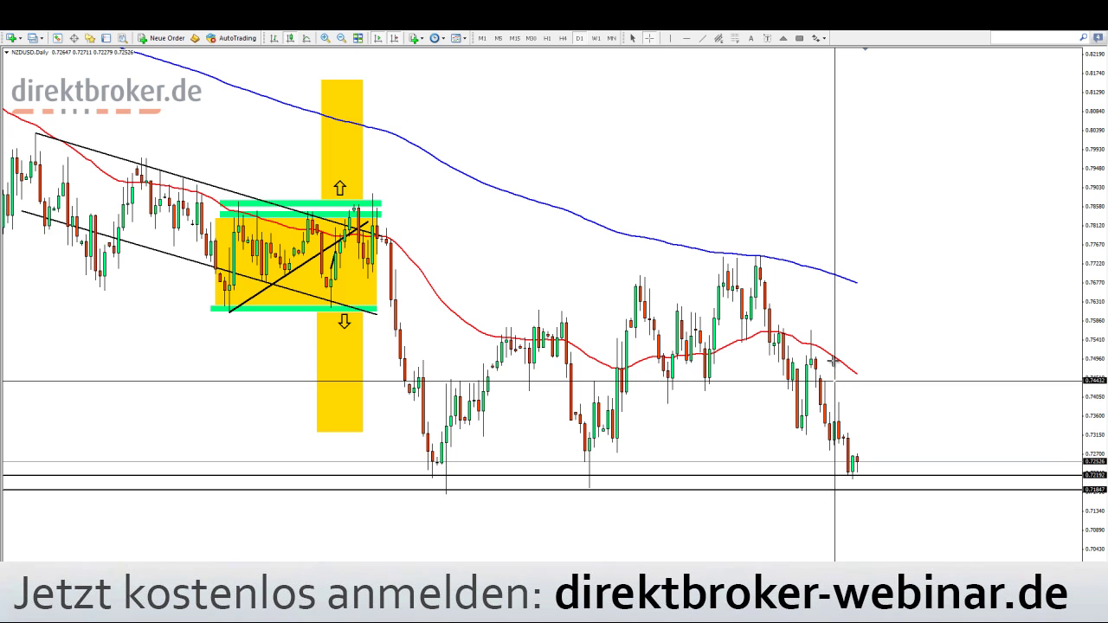
middle_click(620, 253)
click(799, 38)
drag(418, 473, 972, 492)
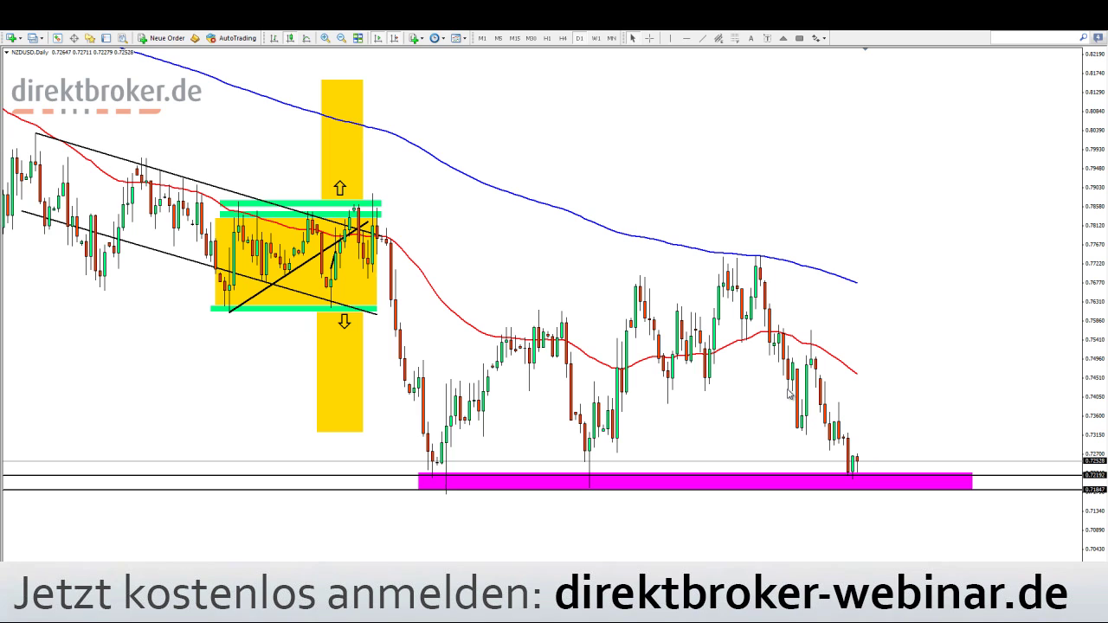
middle_click(855, 397)
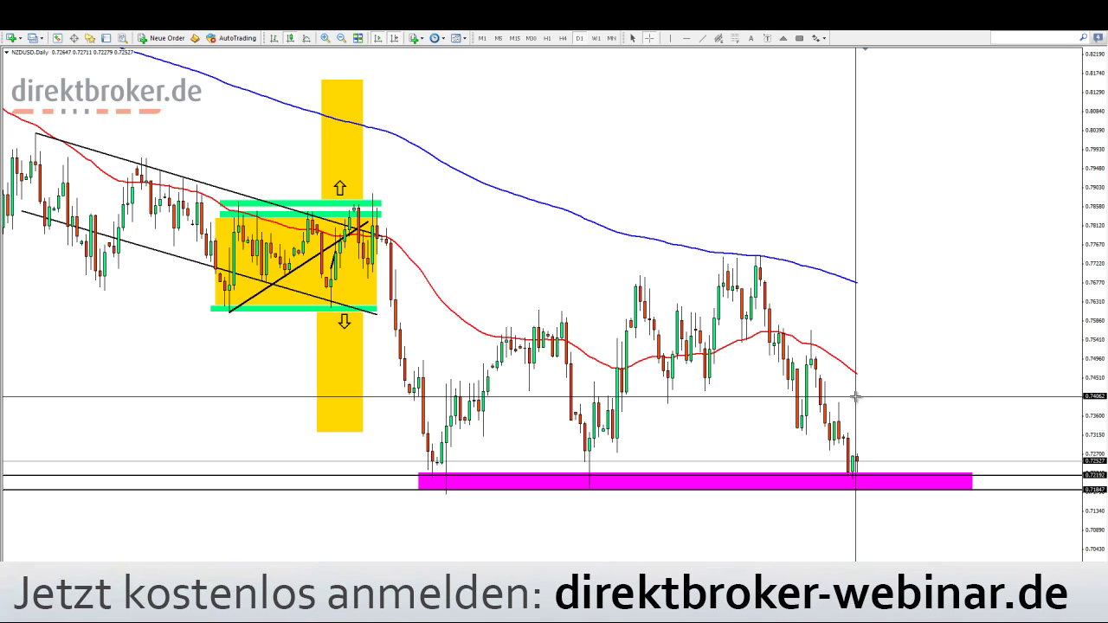
Set NZDUSD to M15 in the clean chart template and frame the recent range with horizontal lines at about 0.7272 and 0.7211
click(514, 37)
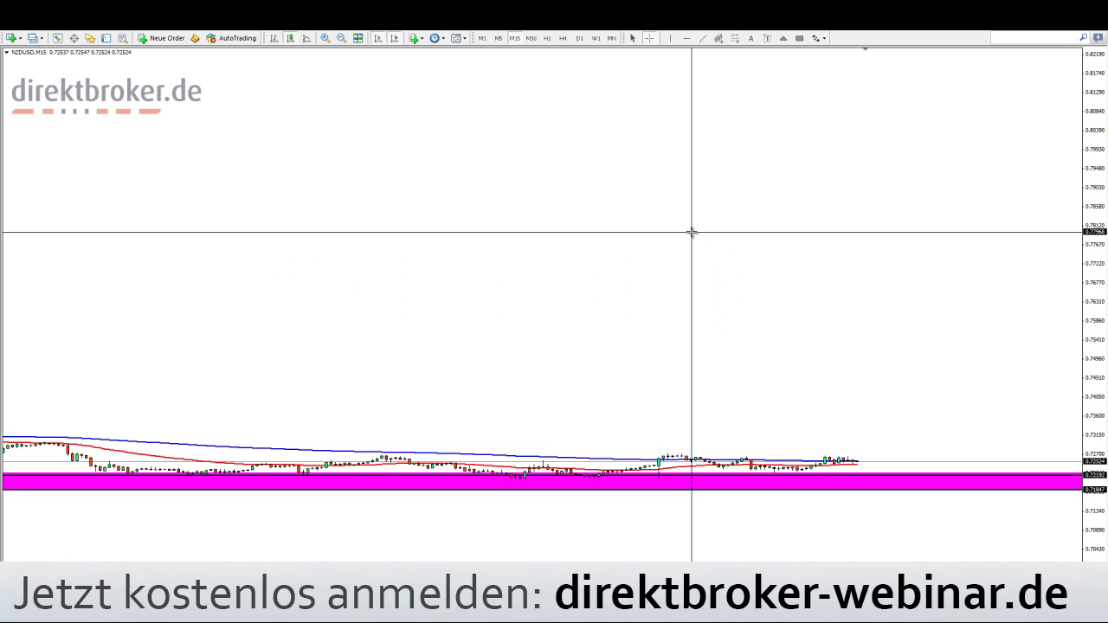
click(848, 281)
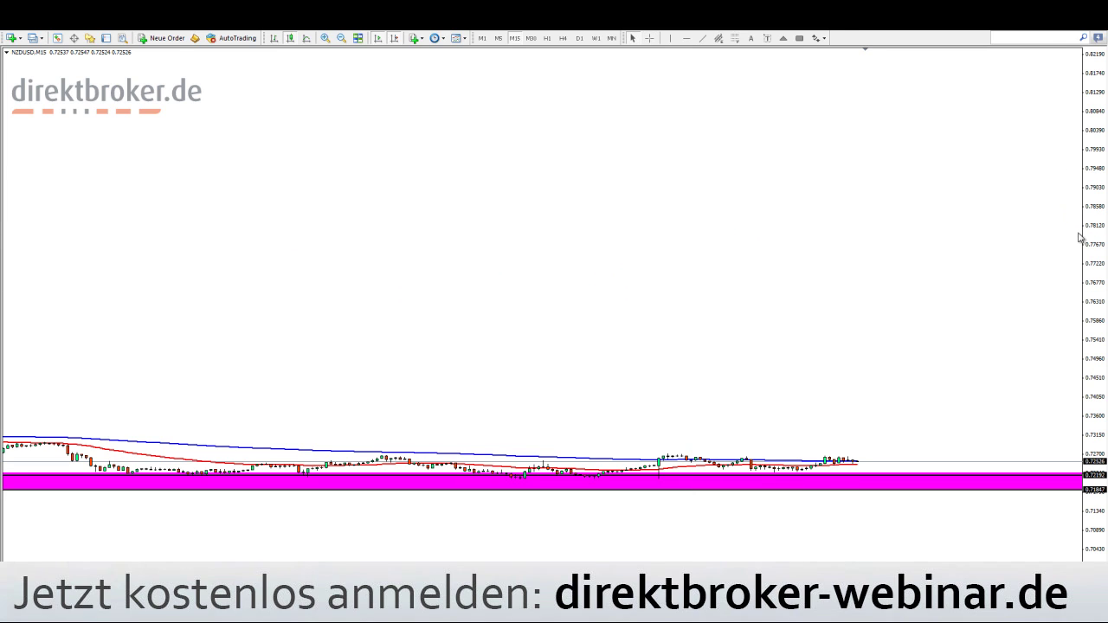
drag(1094, 214, 1082, 31)
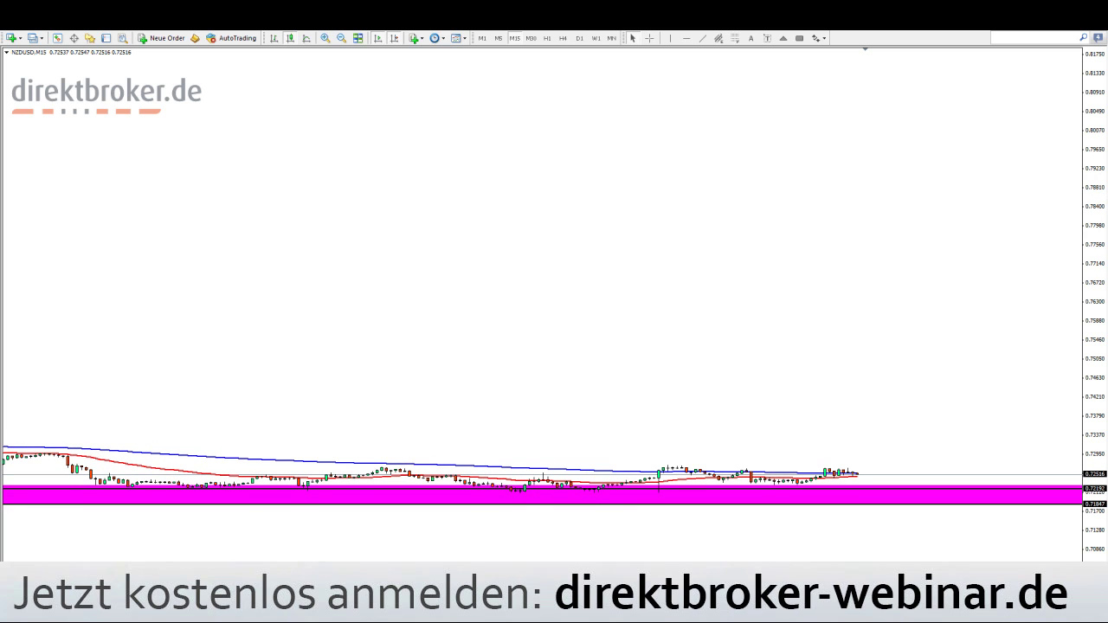
click(685, 38)
drag(826, 329, 889, 374)
drag(1098, 244, 964, 309)
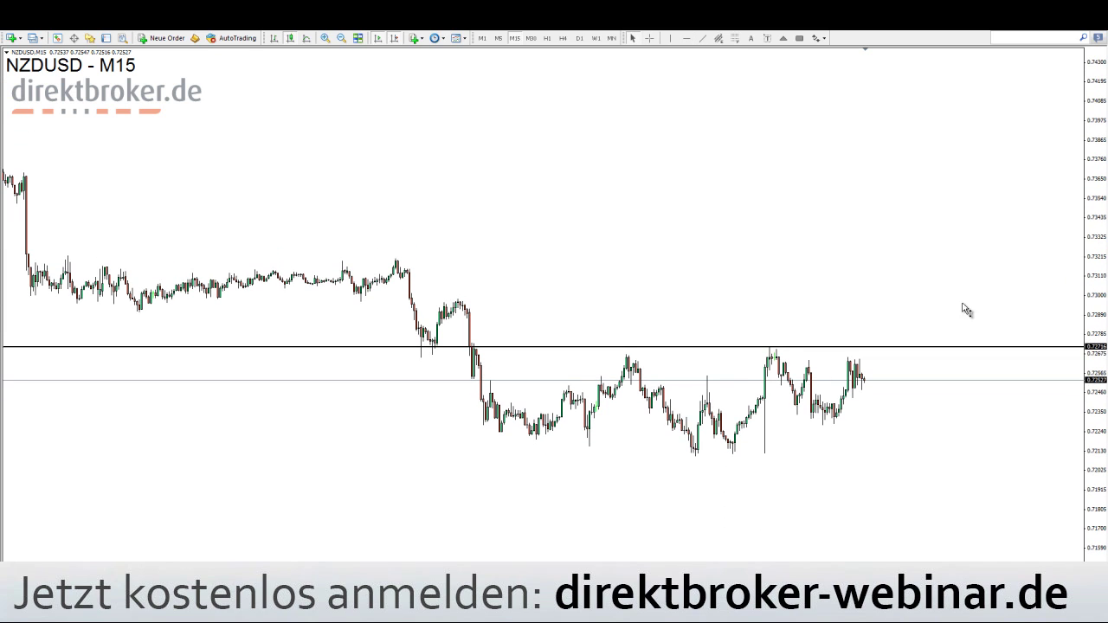
click(795, 452)
Measure the height of the NZDUSD M15 range from the upper horizontal line down to the lower one
middle_click(511, 336)
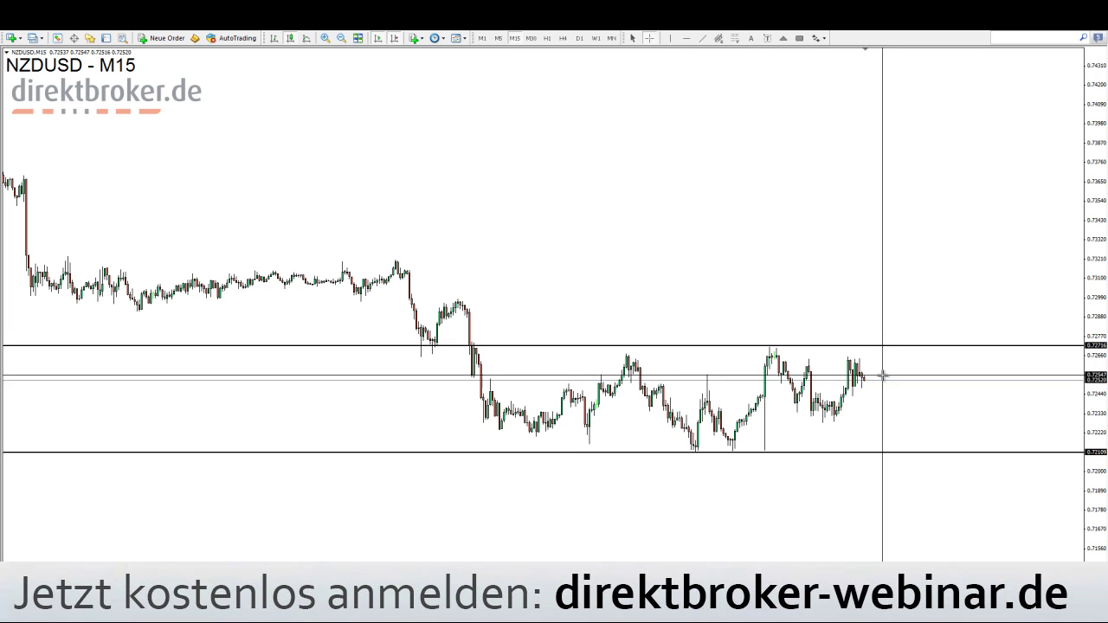
drag(883, 338, 898, 453)
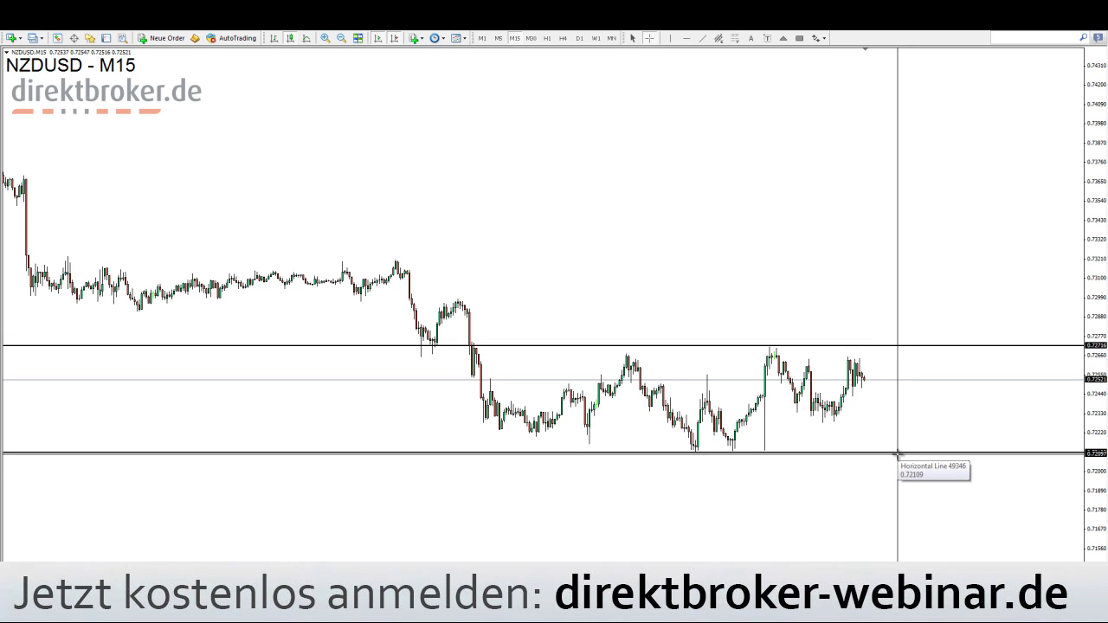
middle_click(853, 426)
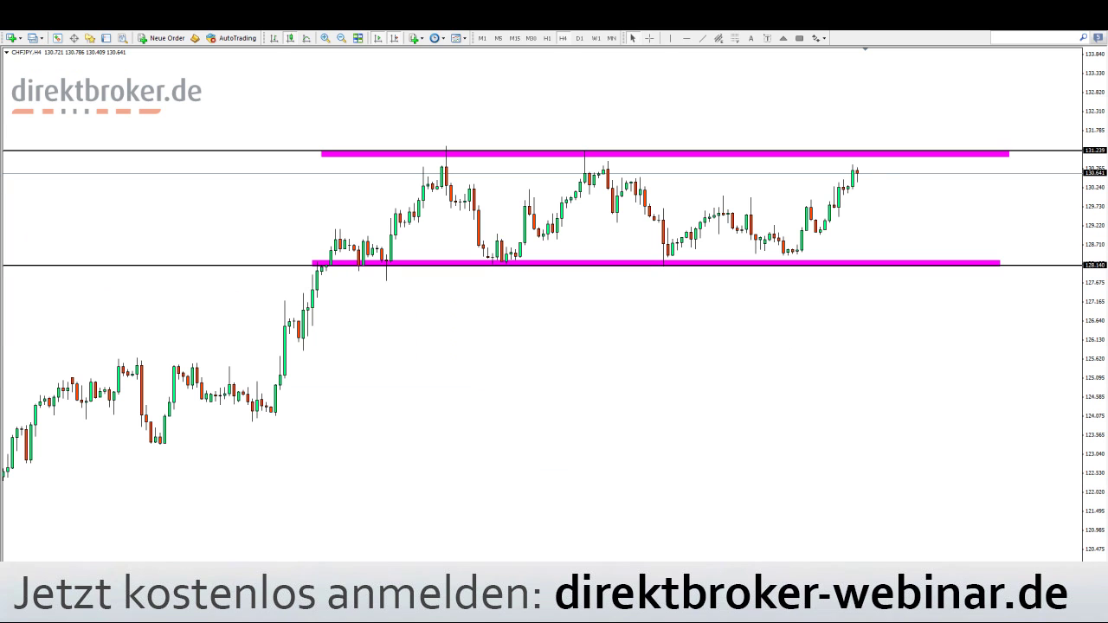
Draw a falling trendline on the CHFJPY H4 chart from the second high at the upper magenta zone down to the lower zone
drag(1089, 194, 1089, 246)
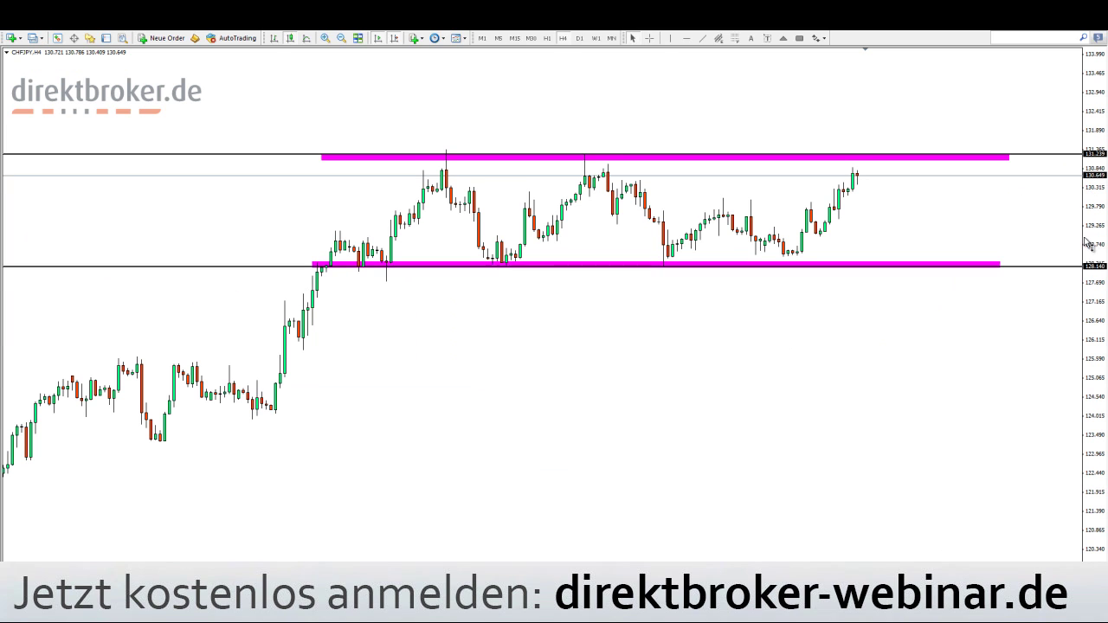
click(702, 38)
mouse_move(580, 152)
mouse_down()
mouse_move(909, 235)
mouse_move(969, 261)
mouse_up()
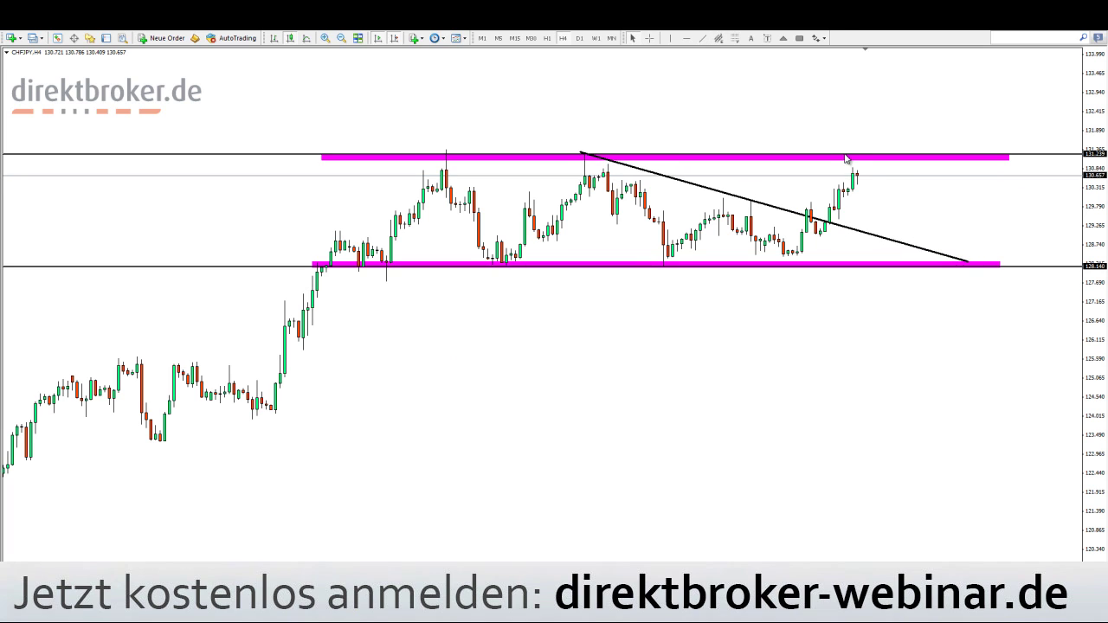
Place an up arrow just above the upper magenta zone on CHFJPY, slightly beyond the latest candles
click(824, 40)
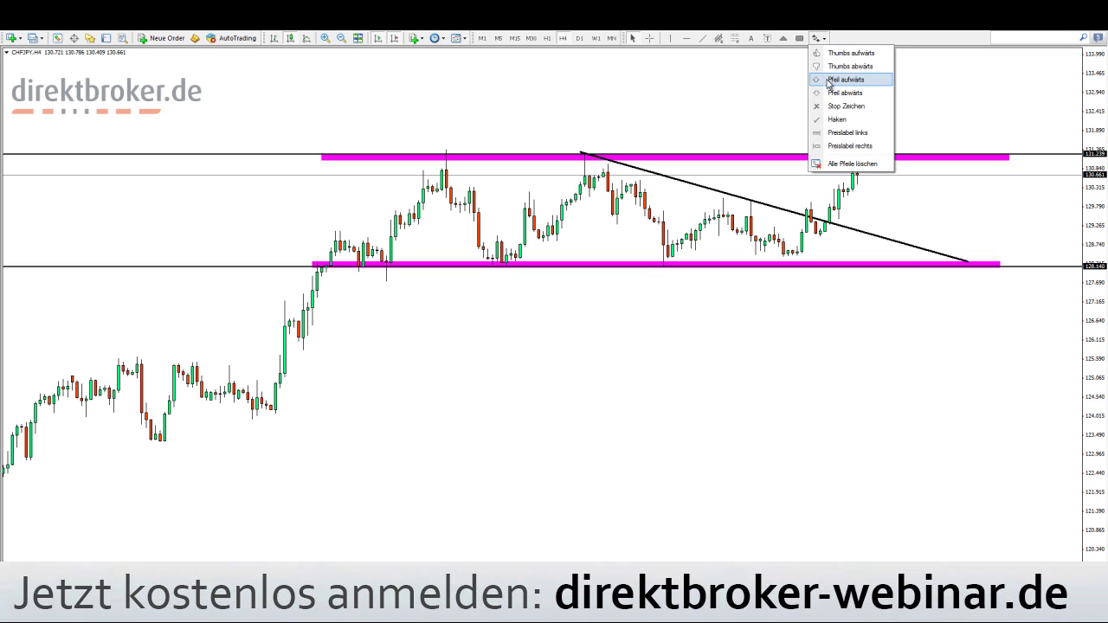
click(831, 79)
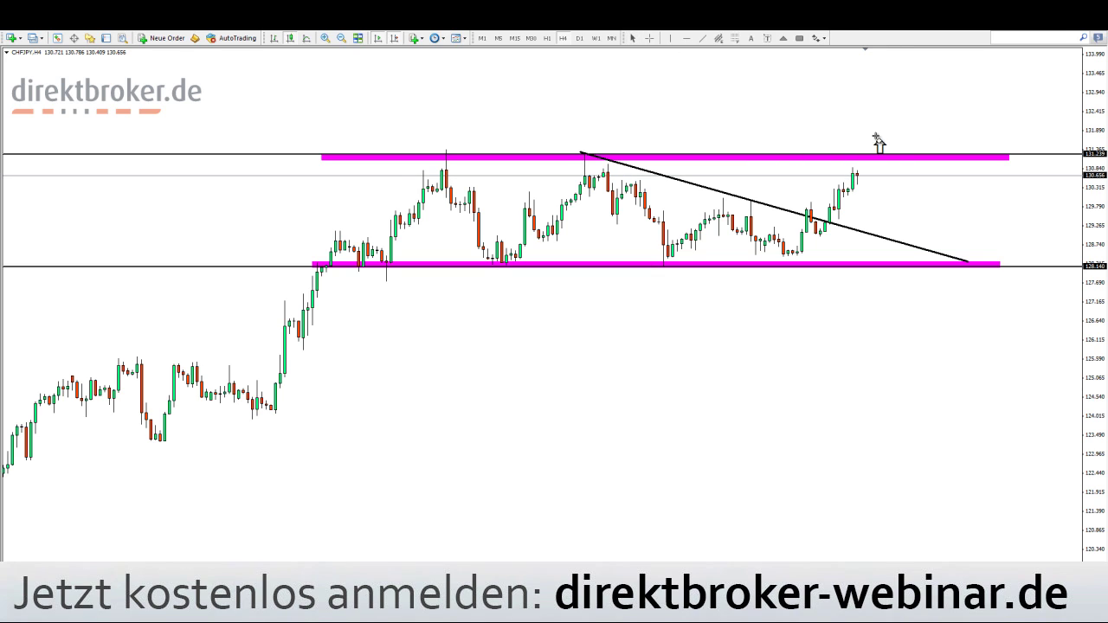
click(879, 137)
Switch to the DAX30 M15 chart and inspect the latest candles between the magenta zones with the crosshair
drag(908, 246, 934, 243)
click(537, 573)
middle_click(847, 272)
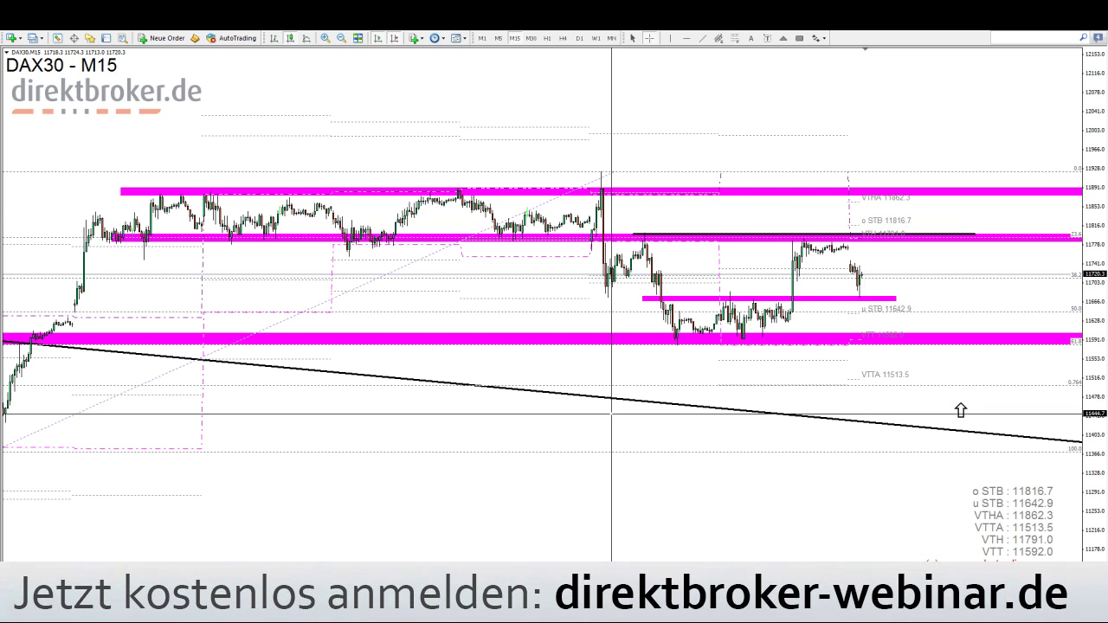
Switch to the WS30 H4 chart, enlarge the recent candles and check the latest low above the long green zone with the crosshair
click(903, 576)
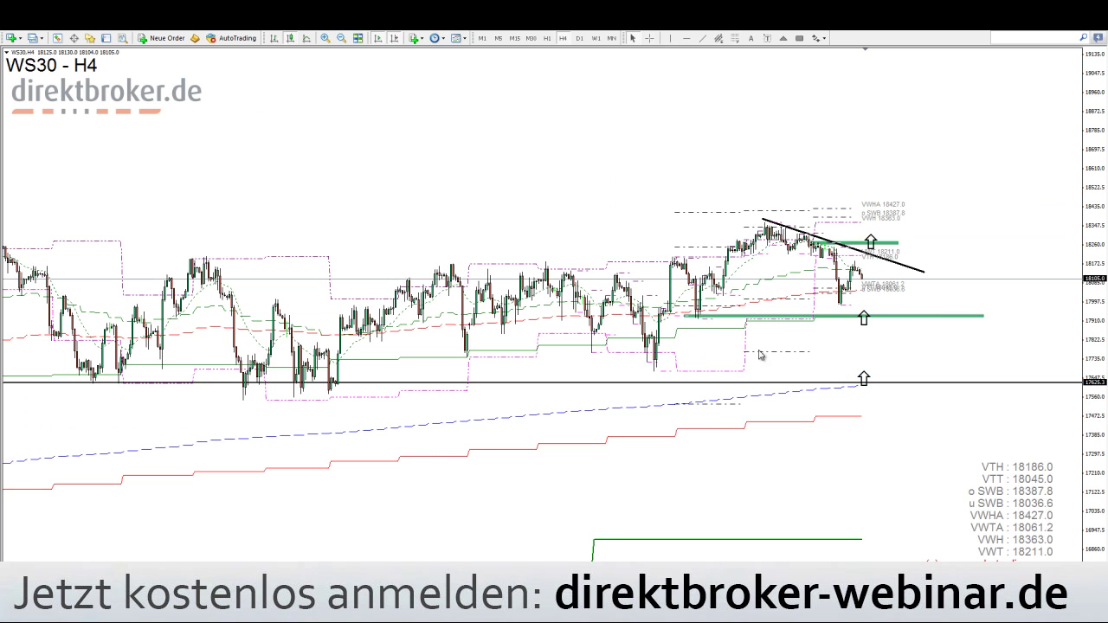
key(plus)
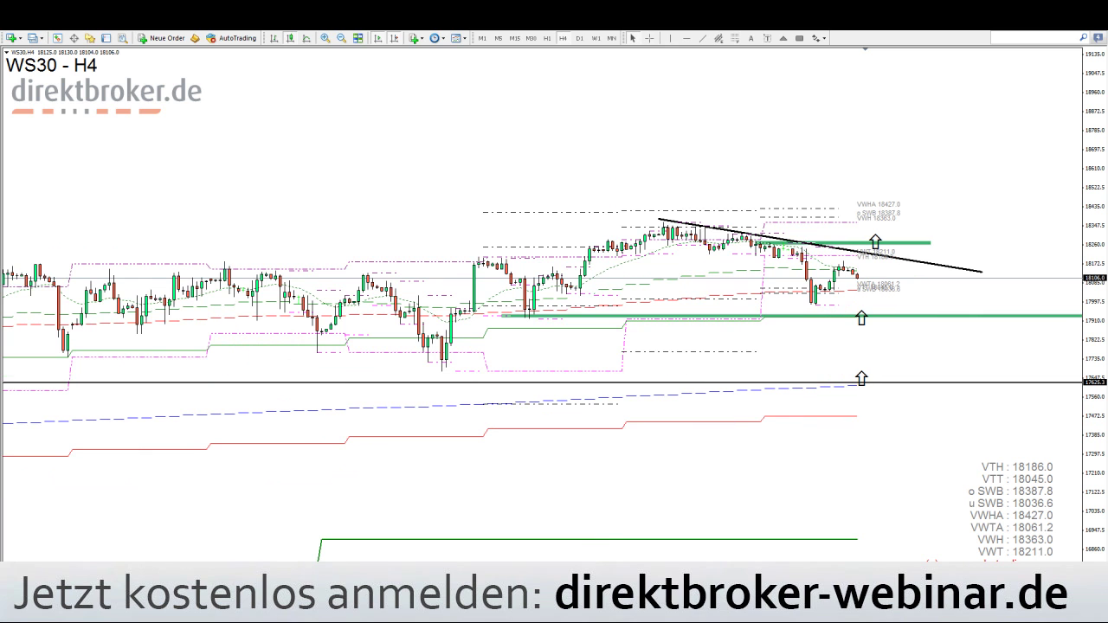
drag(1088, 314, 1075, 146)
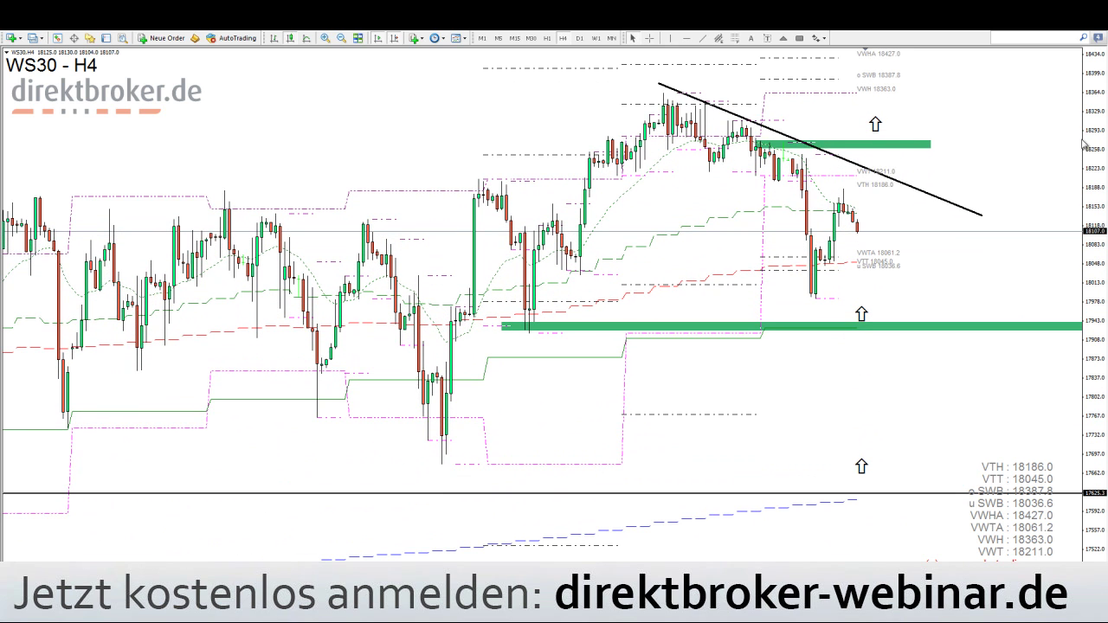
middle_click(850, 331)
drag(1095, 191, 1086, 251)
middle_click(813, 298)
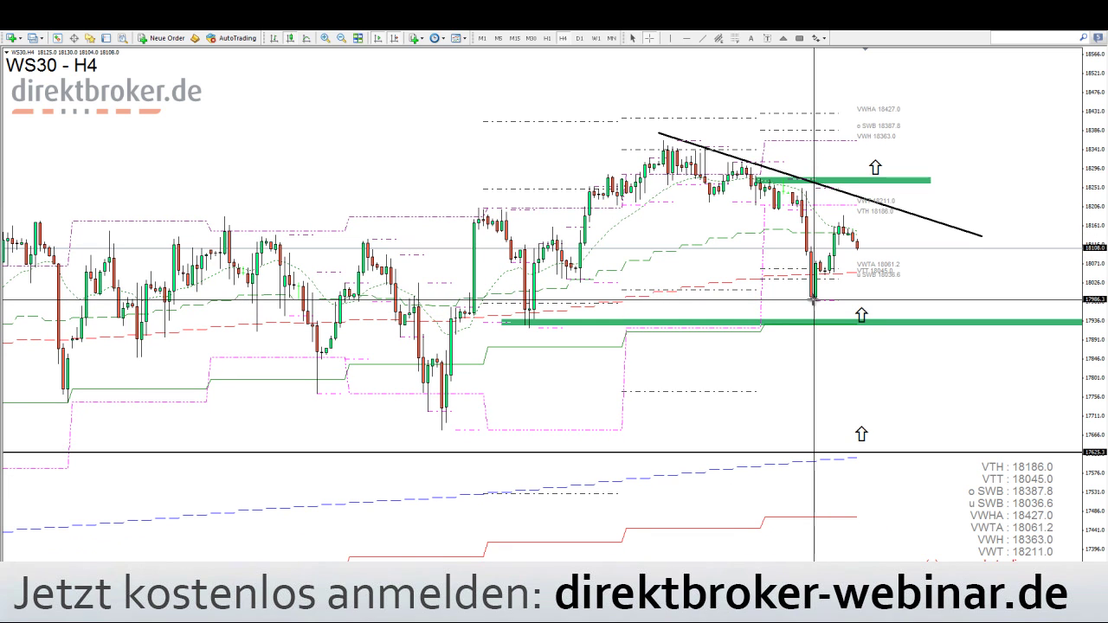
middle_click(871, 301)
Shift the two lower up arrows on WS30 forward in time, past the latest candles, and check the upper one with the crosshair
mouse_move(863, 303)
mouse_down()
mouse_move(903, 304)
mouse_move(889, 308)
mouse_up()
click(853, 430)
click(861, 430)
drag(916, 422, 906, 424)
click(905, 407)
middle_click(881, 299)
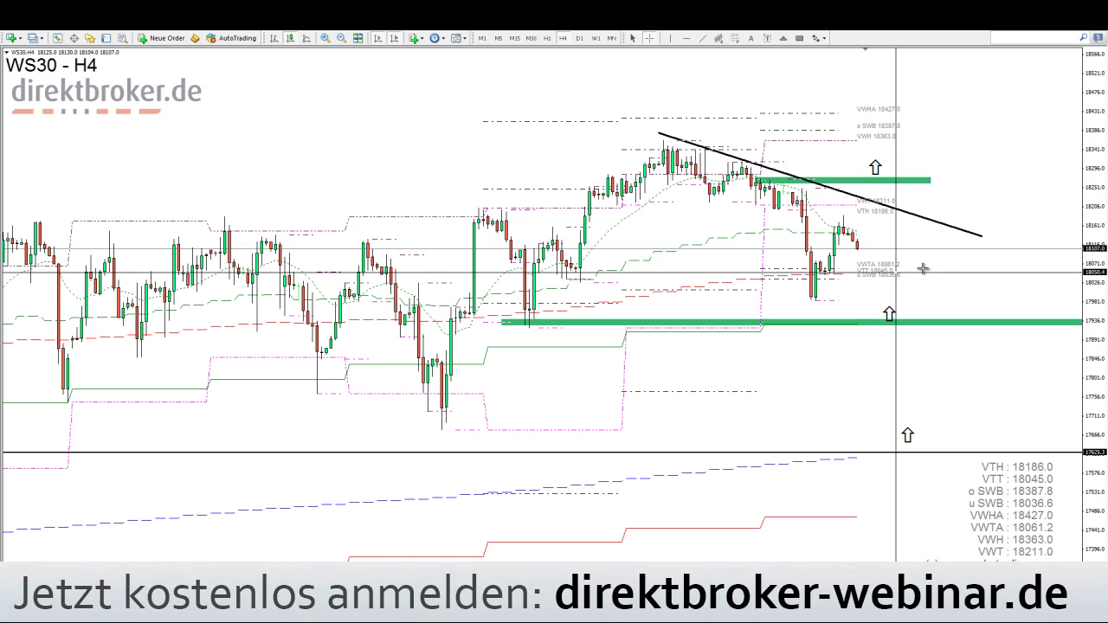
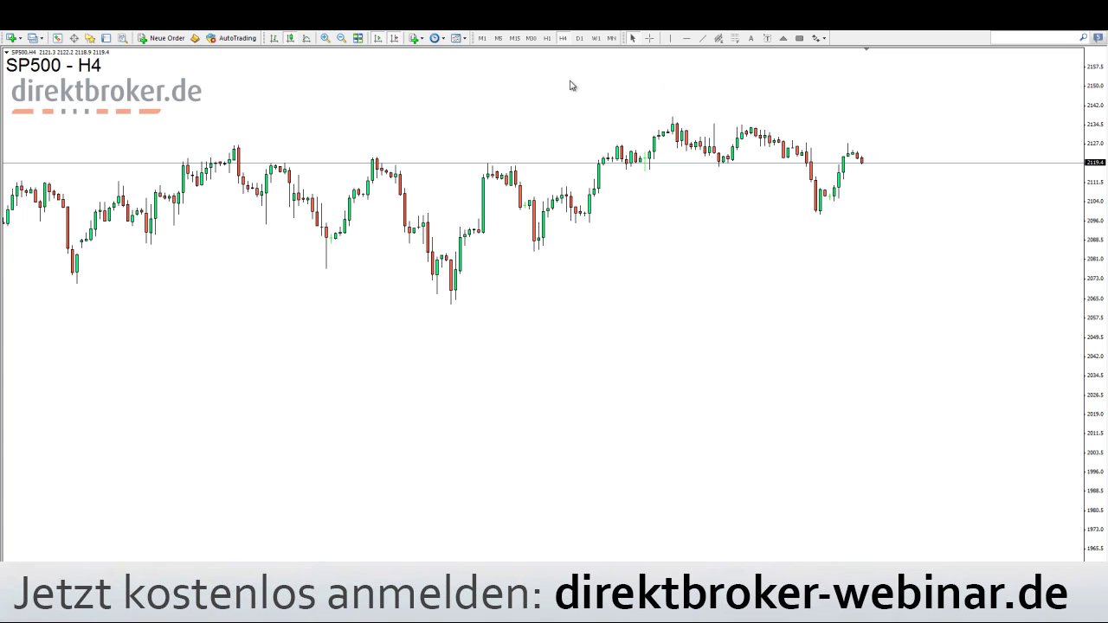
Draw a falling trendline across the SP500 H4 highs and a magenta rectangle at the latest swing high, extended past the current candles
click(703, 40)
drag(676, 120, 1024, 155)
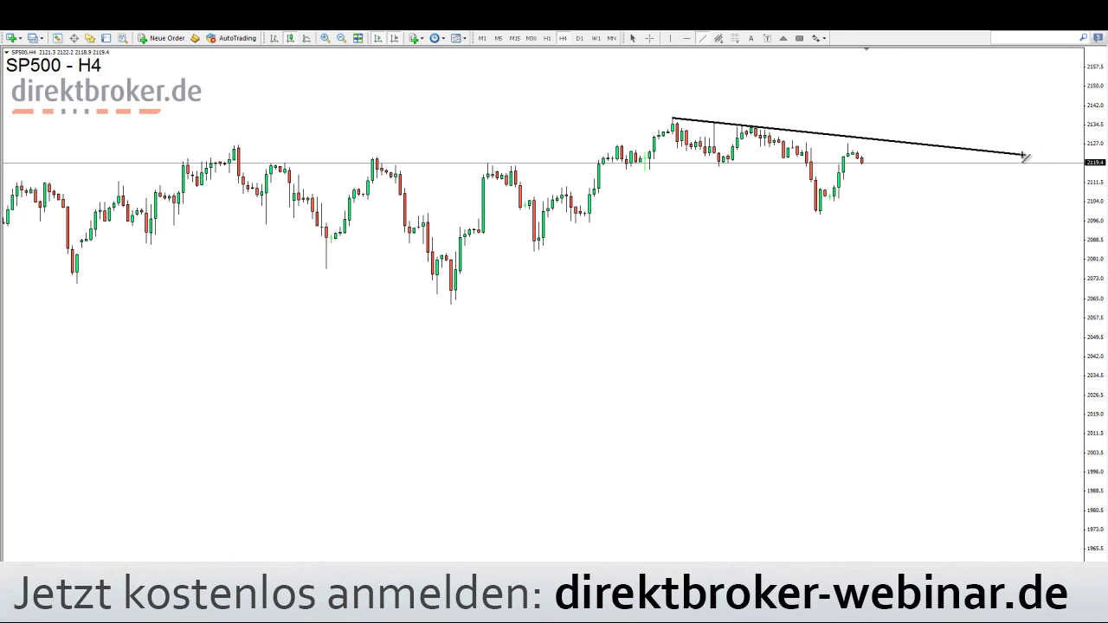
click(801, 39)
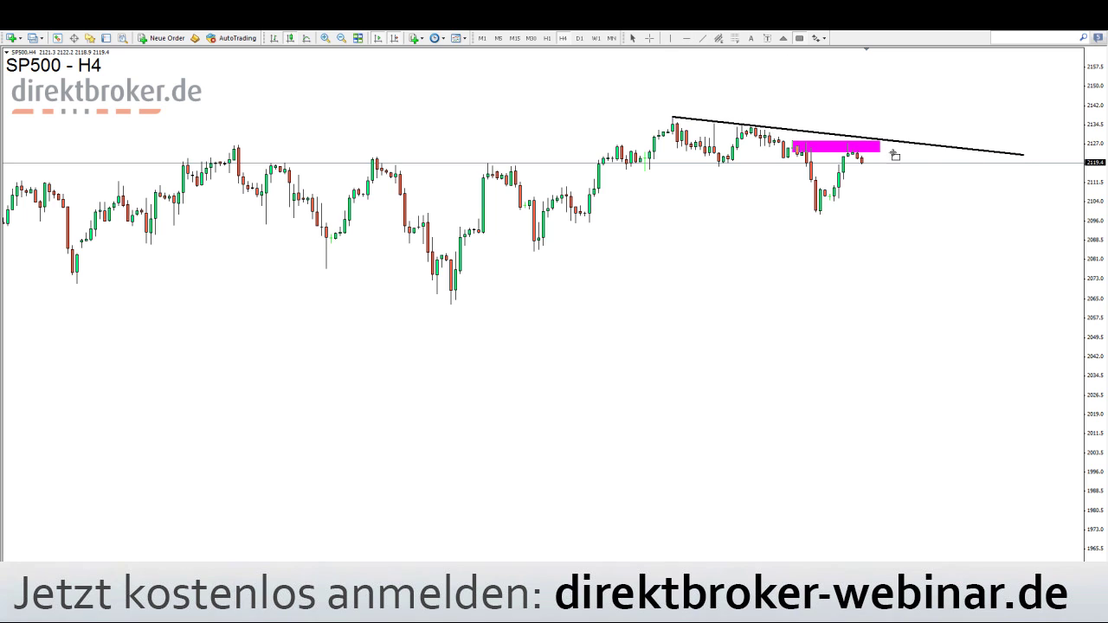
drag(792, 137, 881, 152)
drag(984, 144, 1011, 151)
Place an up arrow just above the falling trendline and magenta zone on SP500, and check the breakout level with the crosshair
click(818, 38)
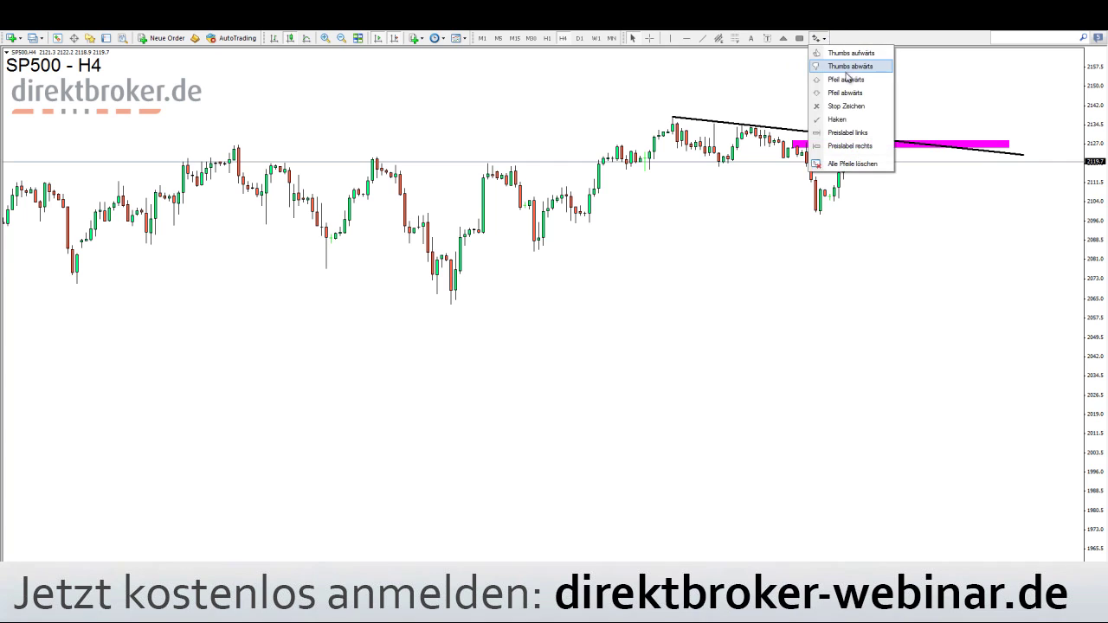
click(846, 70)
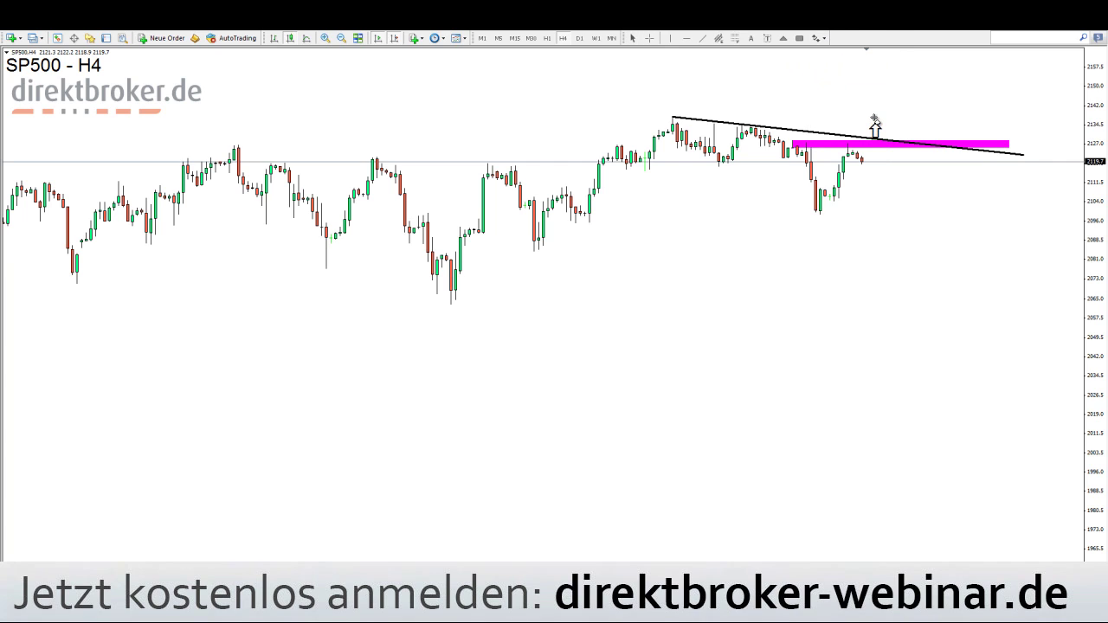
click(875, 118)
middle_click(875, 136)
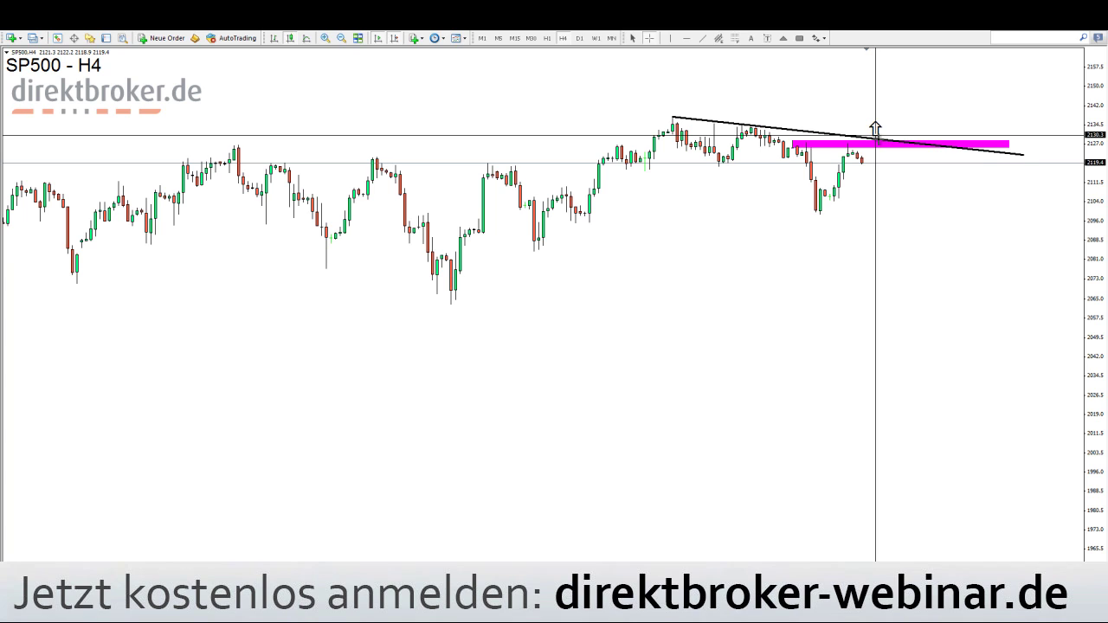
Copy the magenta zone to the two higher SP500 swing highs, extend it past the current candles, and move the up arrow above the zones
middle_click(875, 135)
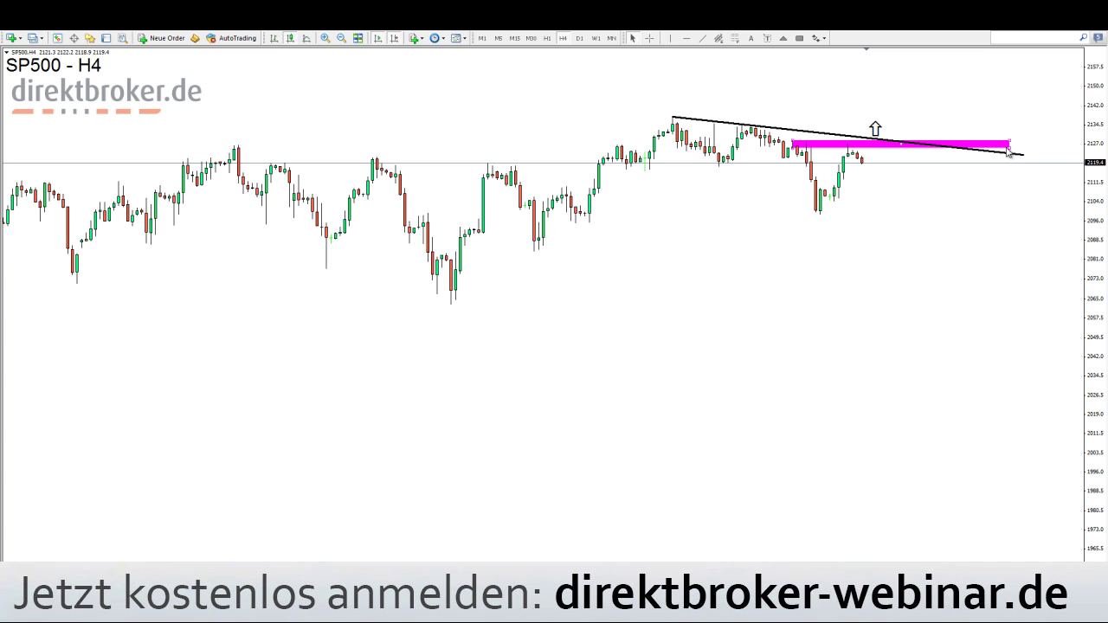
drag(792, 141, 665, 122)
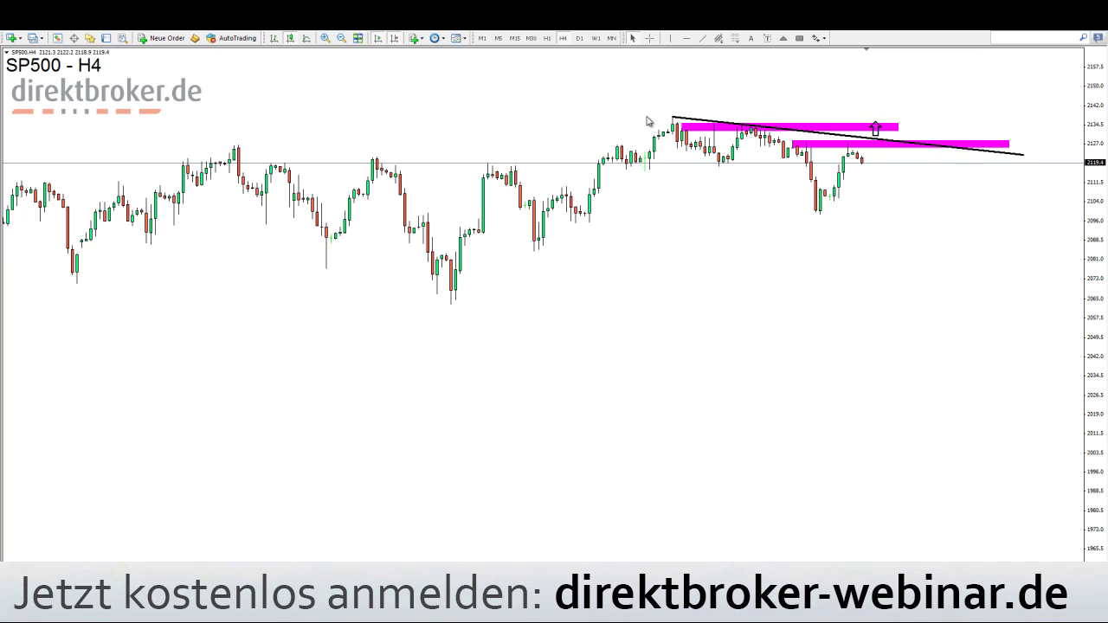
drag(647, 117, 650, 118)
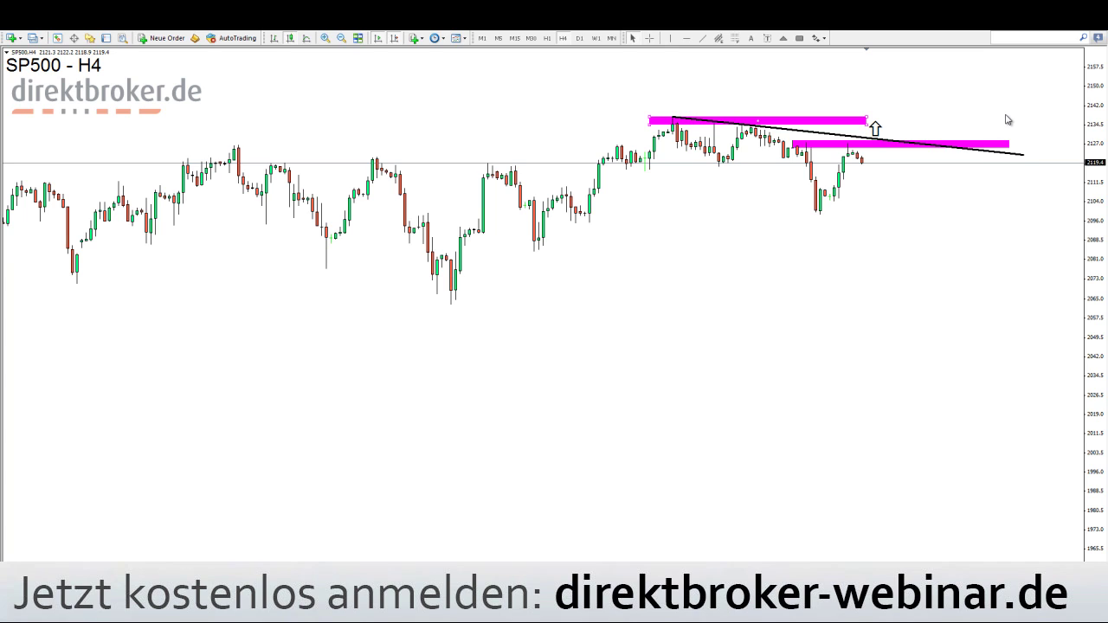
drag(1007, 119, 1008, 123)
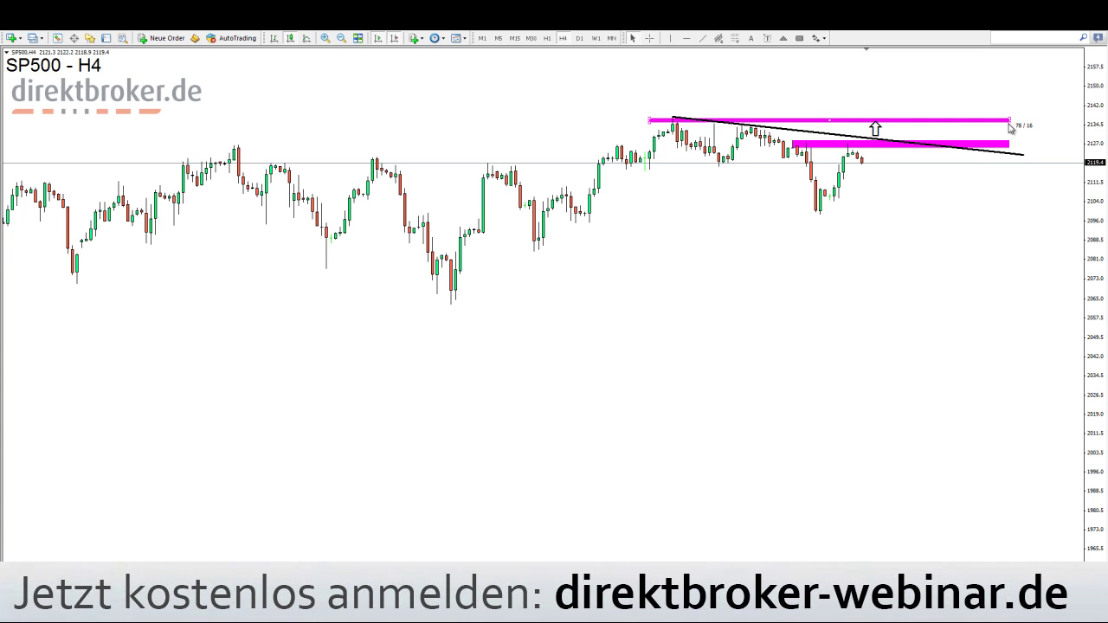
ctrl+drag(829, 121, 932, 134)
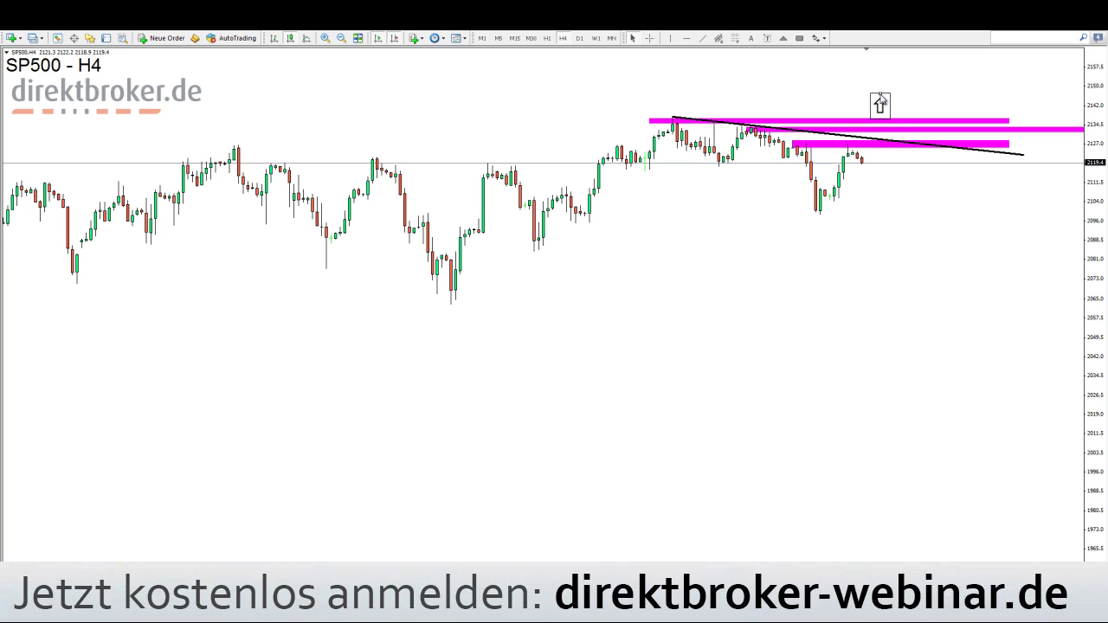
middle_click(807, 133)
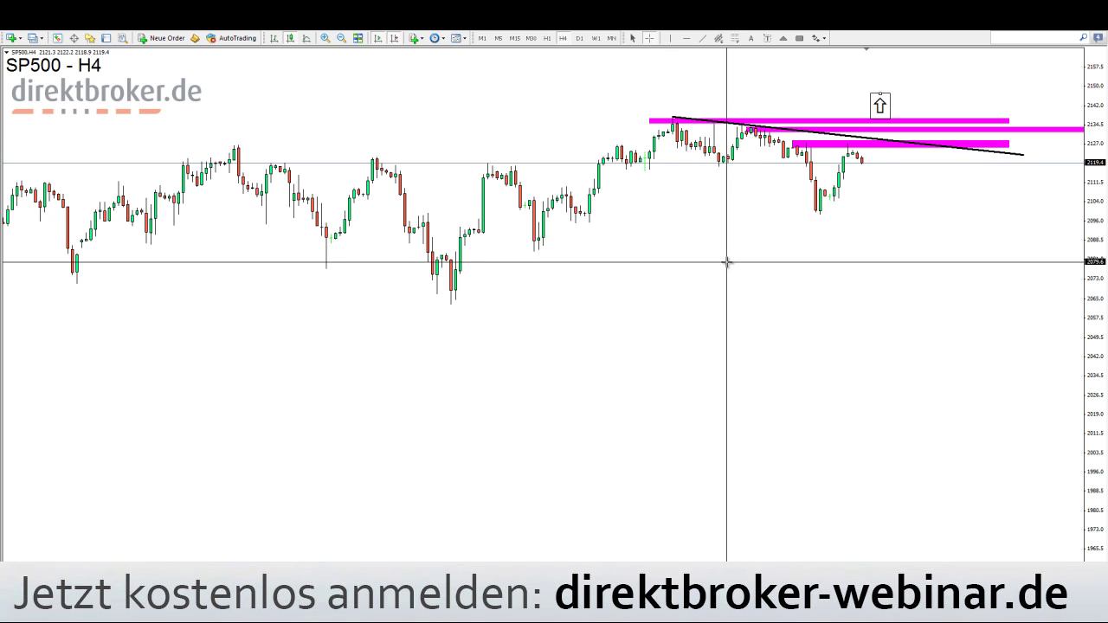
middle_click(703, 231)
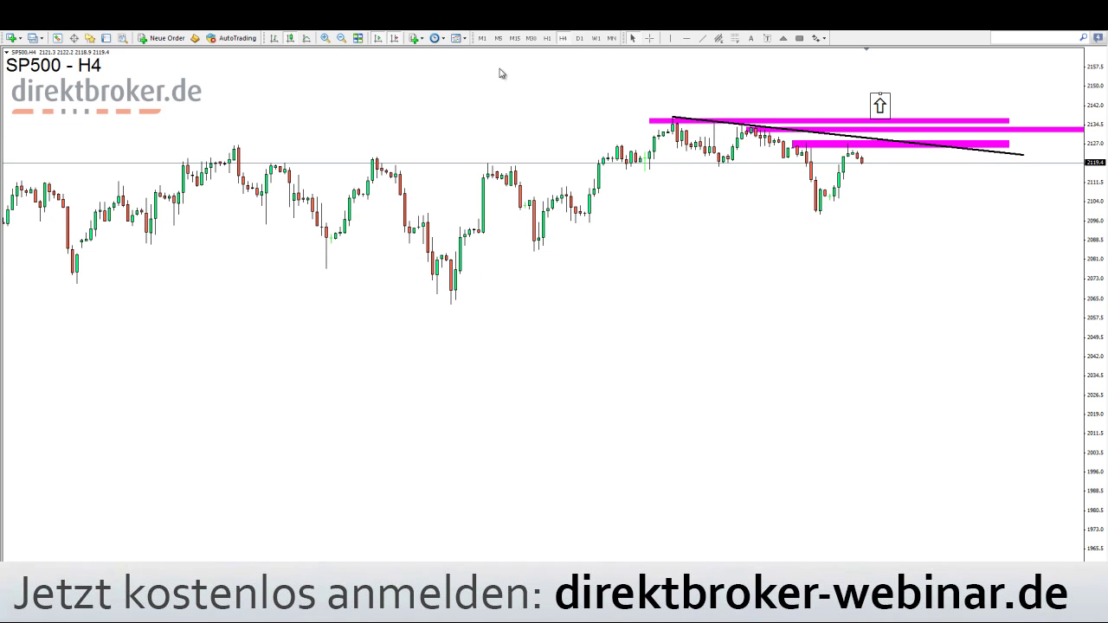
Draw a horizontal line at about 2076.5 near the major SP500 lows and another along the earlier swing highs
click(685, 38)
drag(605, 232, 589, 270)
click(603, 149)
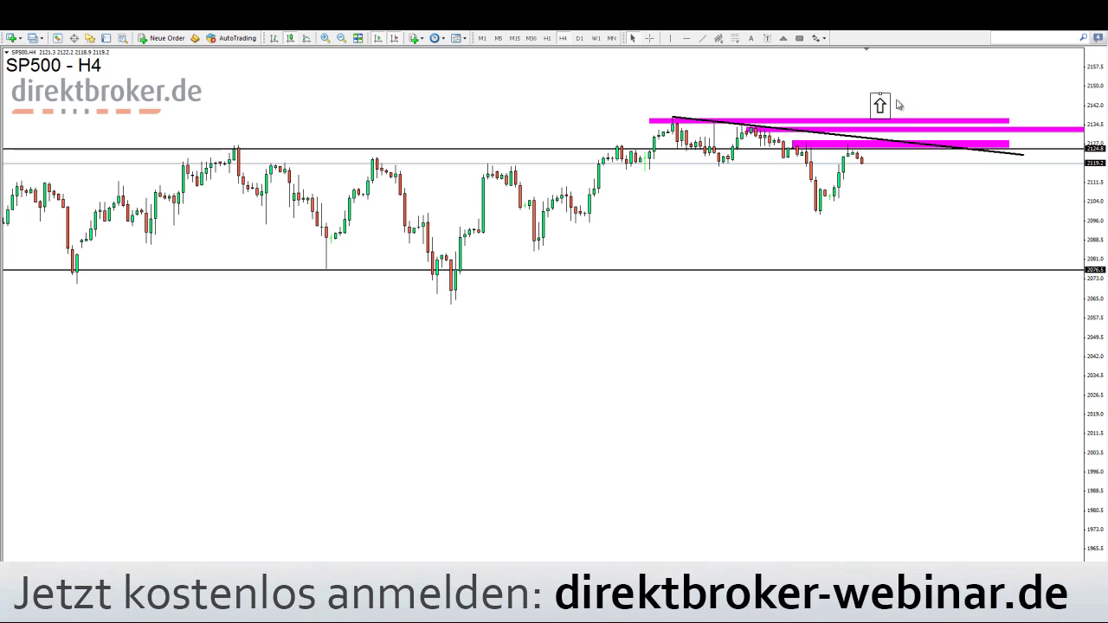
Place an up arrow just above the lower horizontal line and draw a magenta zone directly beneath it, extended past the current candles
click(899, 250)
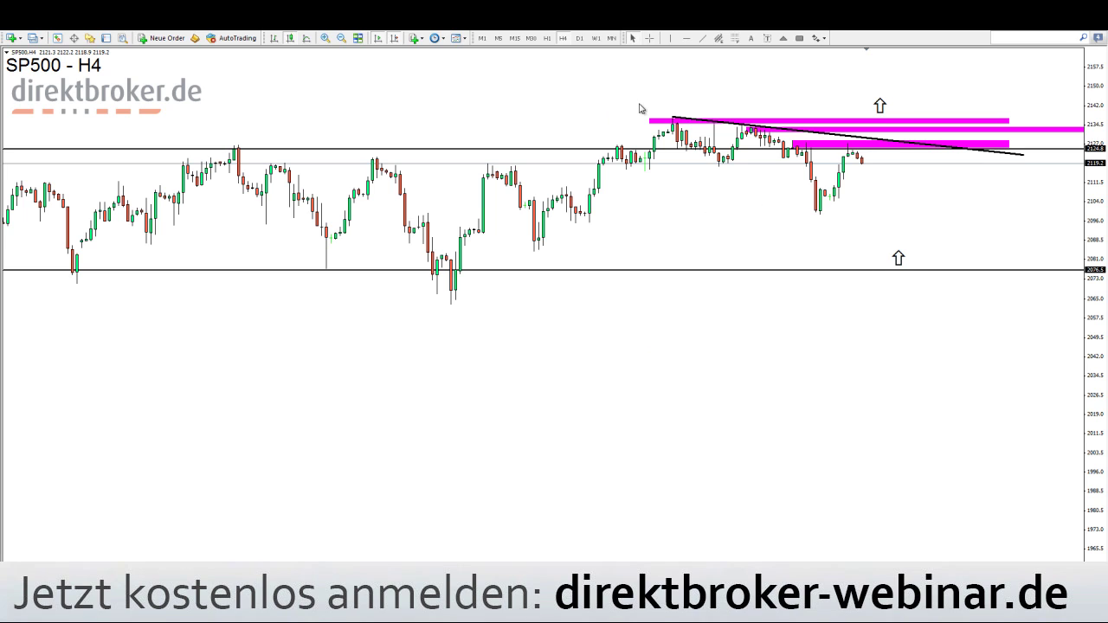
click(798, 39)
drag(680, 321, 1059, 291)
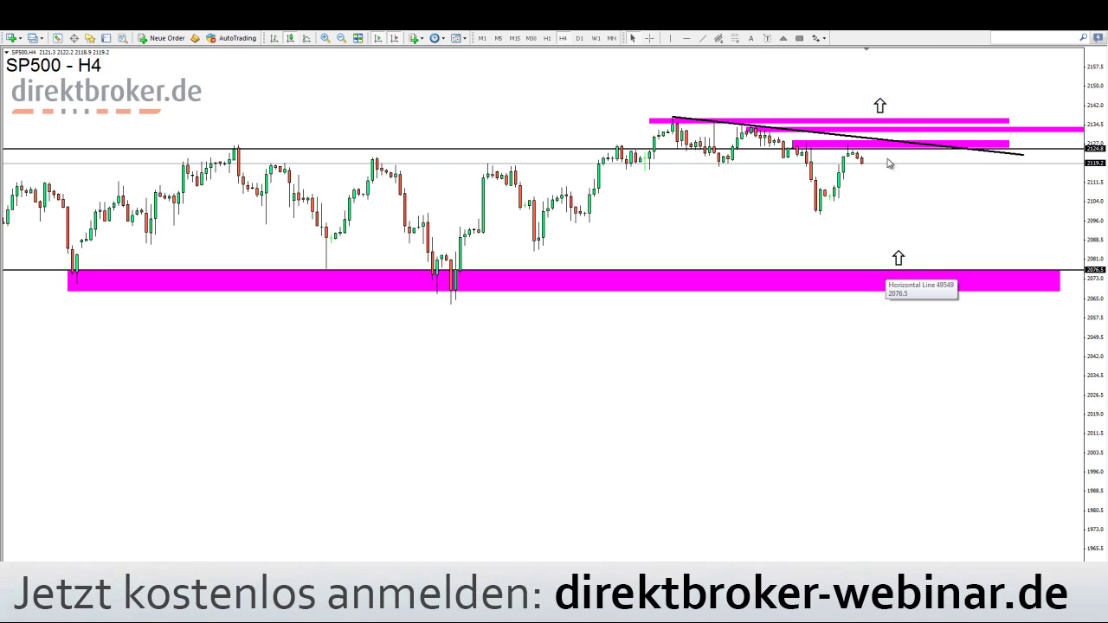
Check the upper breakout area with the crosshair and measure from the lower horizontal line down past the magenta support zone
middle_click(872, 114)
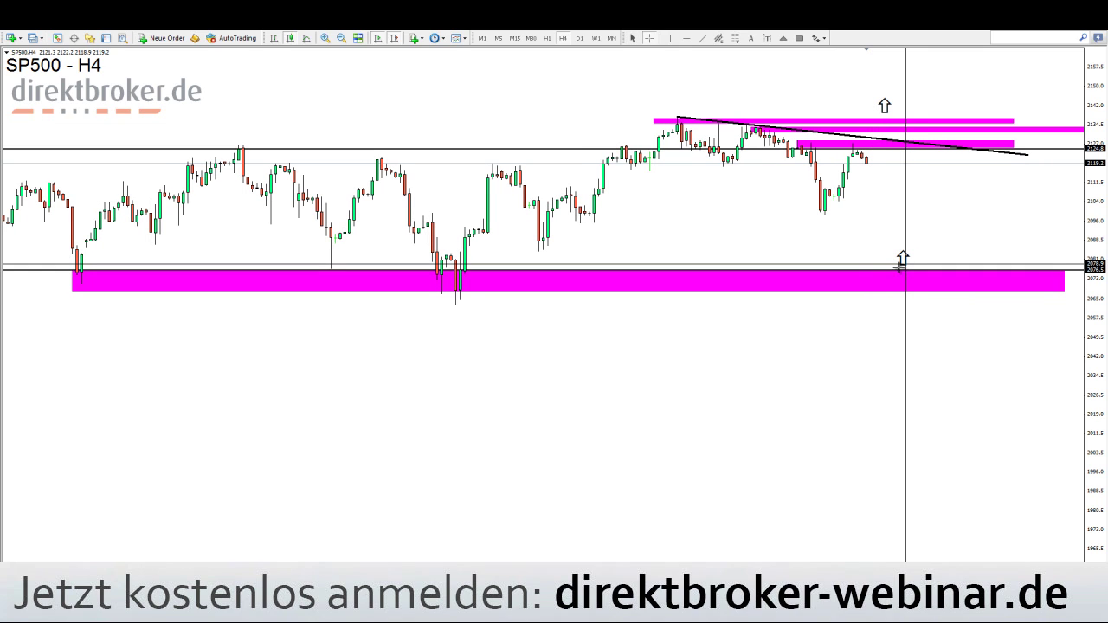
drag(900, 265, 897, 304)
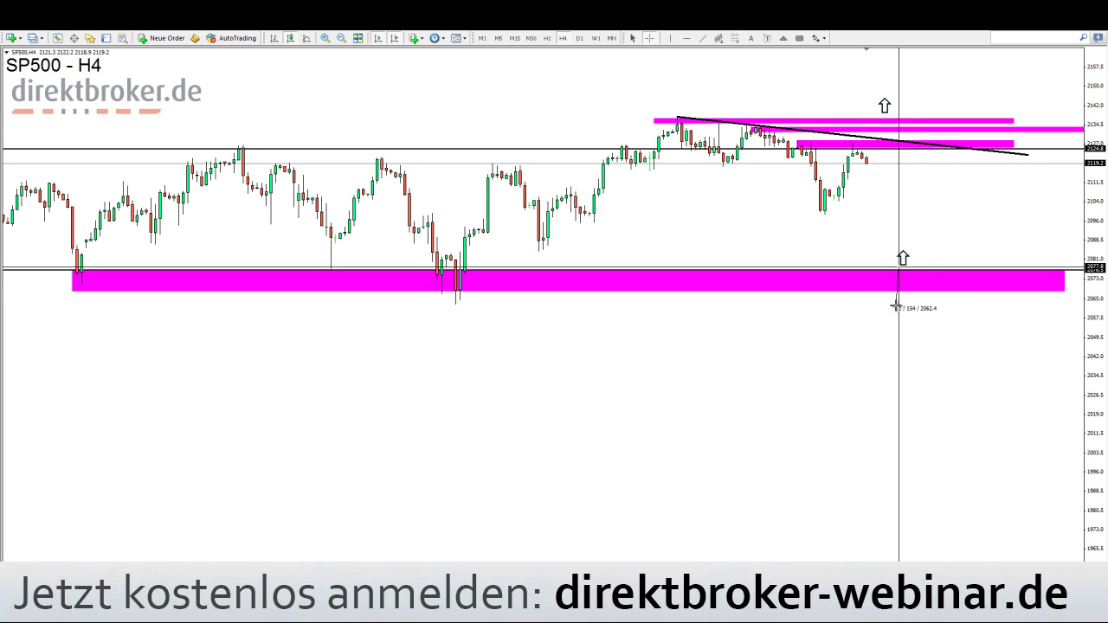
click(882, 243)
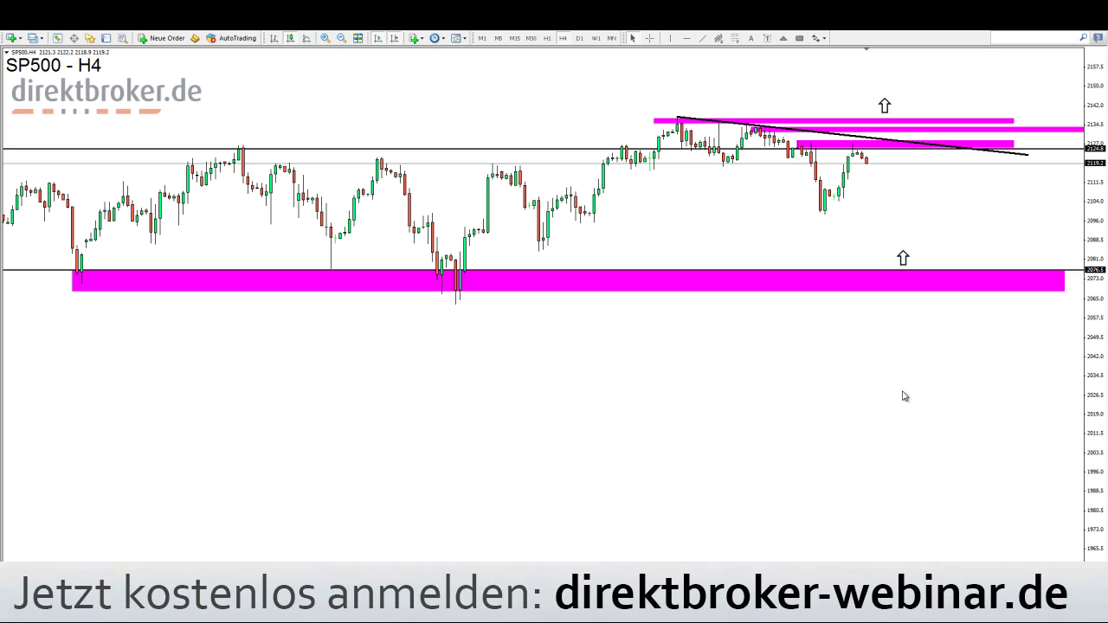
scroll(904, 396, down, 1)
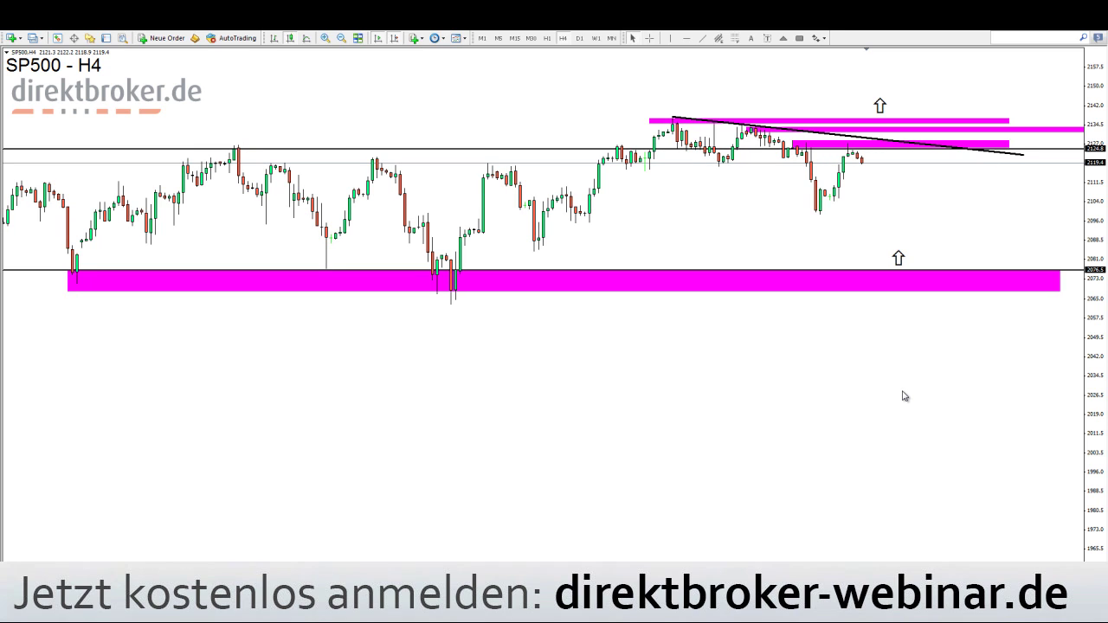